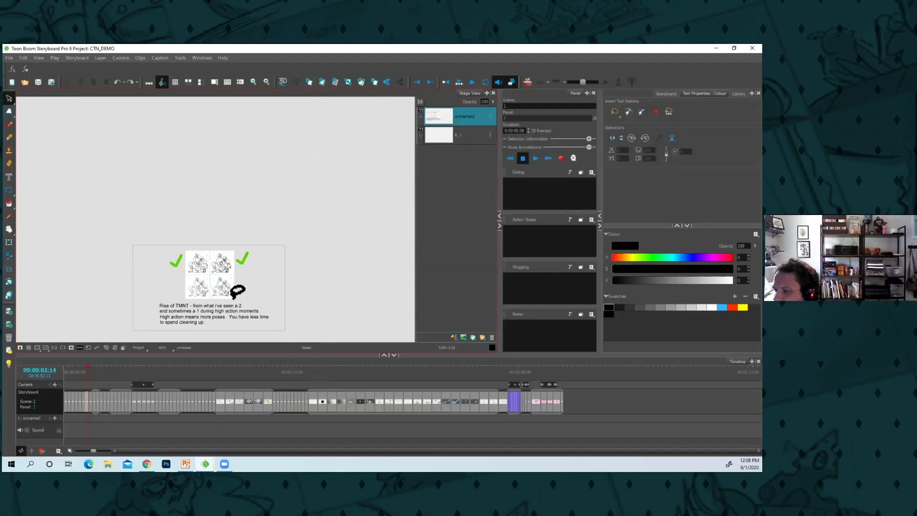
# Open the BG CLEAN UP panel in scene 2 and examine its rough street background.
pyautogui.press('Left')
pyautogui.moveTo(237, 304)
pyautogui.mouseDown()
pyautogui.moveTo(239, 227)
pyautogui.moveTo(263, 224)
pyautogui.mouseUp()
pyautogui.press('2')
pyautogui.press('2')
pyautogui.press('2')
pyautogui.press('2')
pyautogui.press('2')
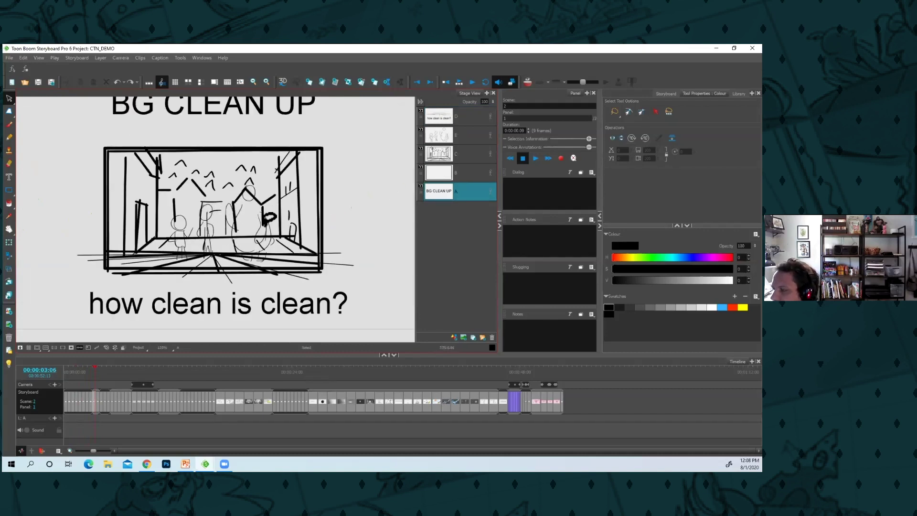
# Compare the rough BG CLEAN UP panel with the cleaned-up street panel after it, examining perspective and character grounding up close.
pyautogui.press('Right')
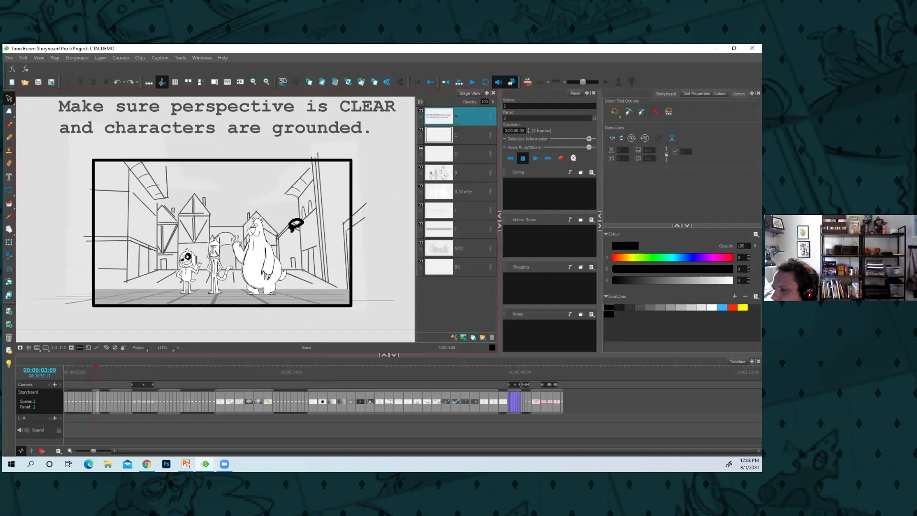
pyautogui.moveTo(222, 255); pyautogui.dragTo(208, 297)
pyautogui.press('1')
pyautogui.press('Left')
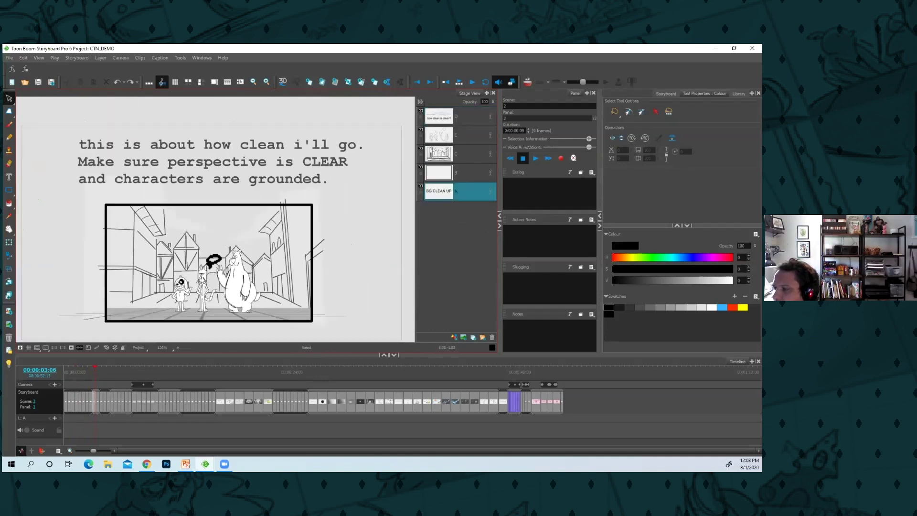
pyautogui.press('Right')
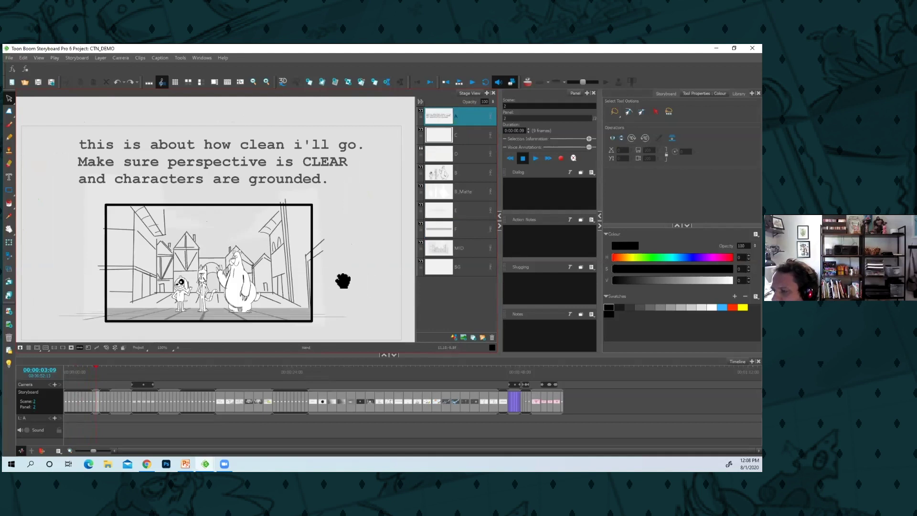
pyautogui.scroll(4, 337, 262)
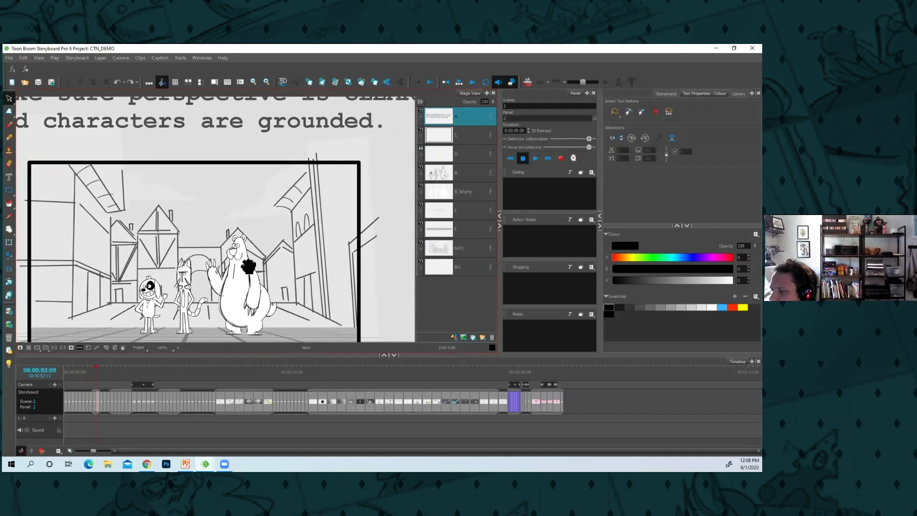
pyautogui.scroll(-4, 258, 242)
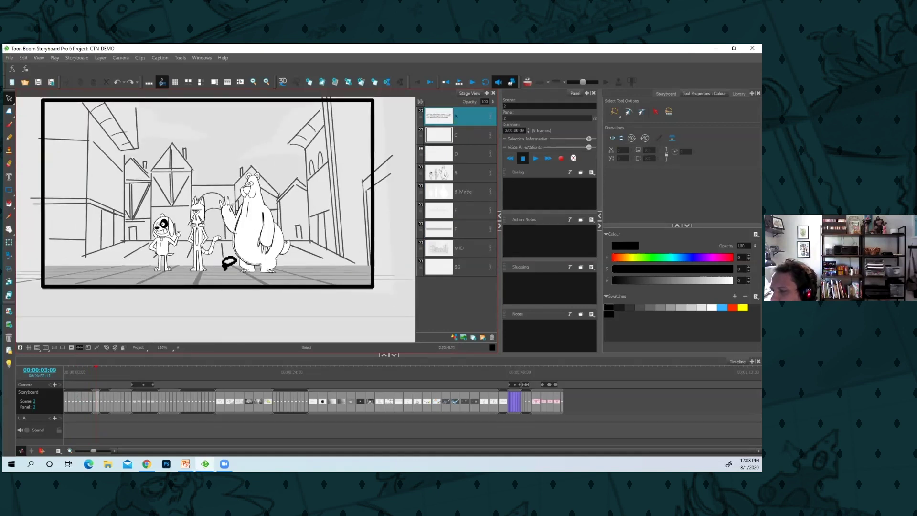
# Hide and show the ground perspective-line layer E to compare the street floor with and without its lines.
pyautogui.click(461, 218)
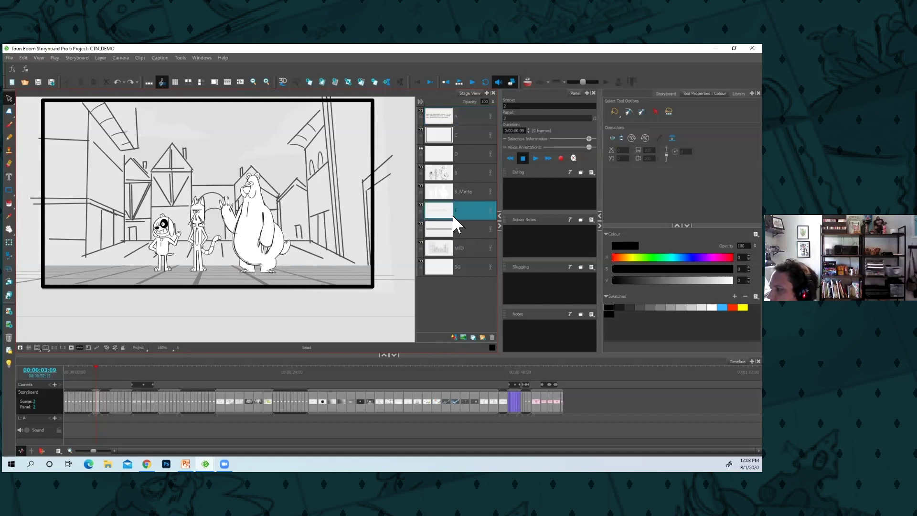
pyautogui.click(420, 210)
pyautogui.hotkey('alt', 'b')
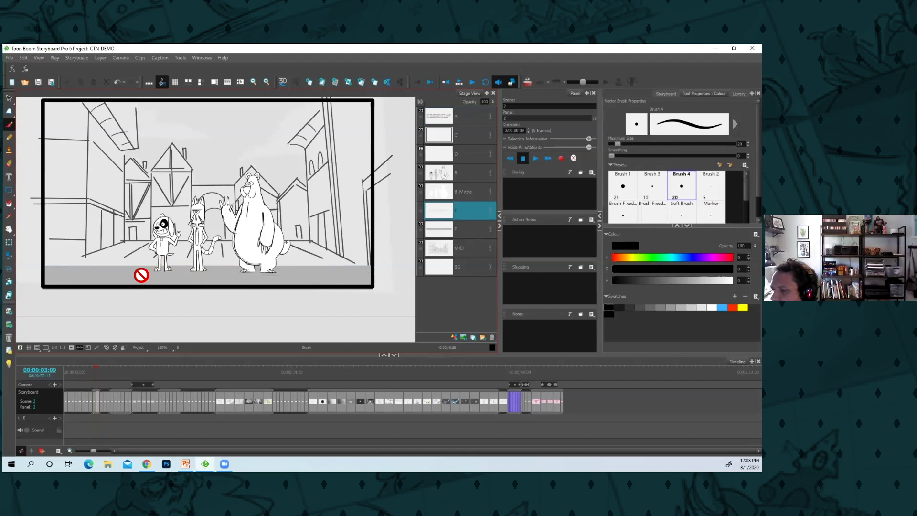
pyautogui.click(420, 210)
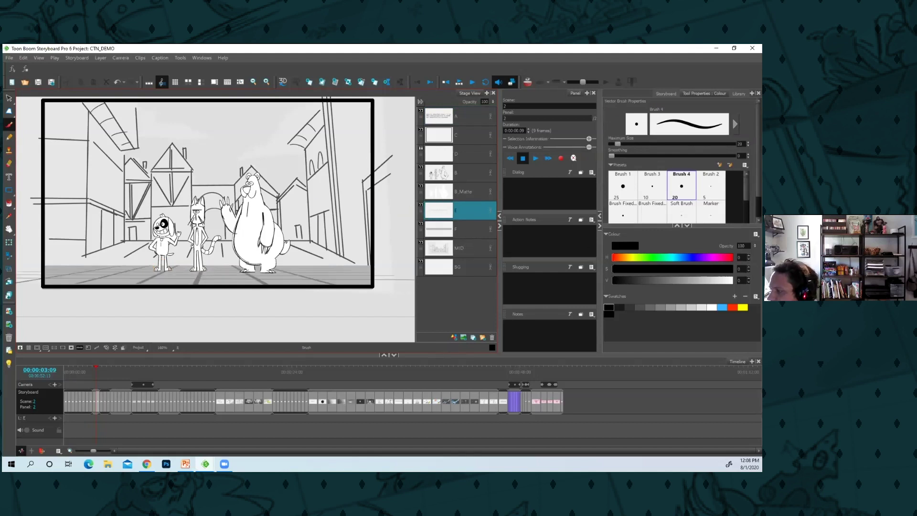
pyautogui.rightClick(469, 211)
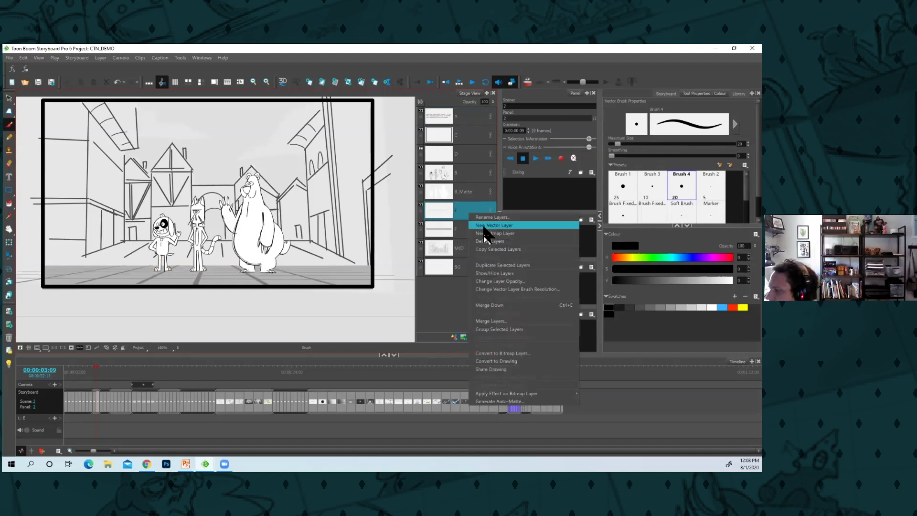
pyautogui.click(483, 224)
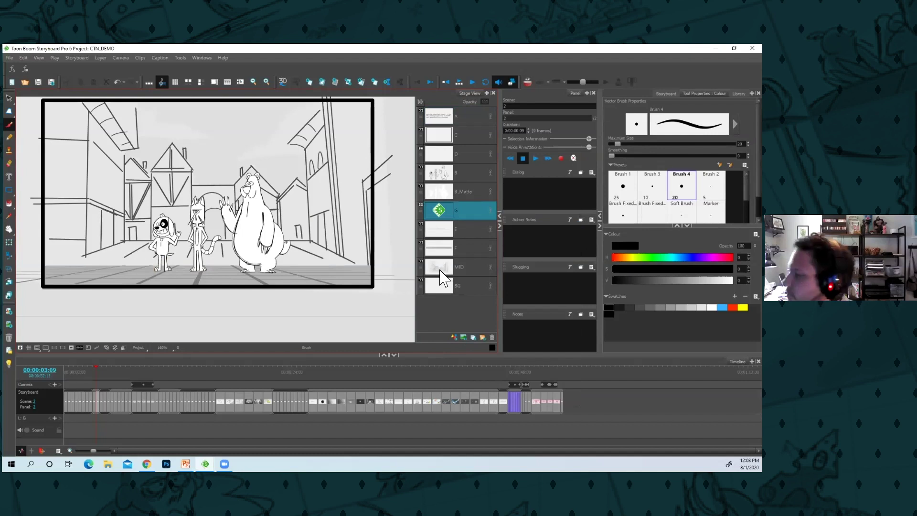
pyautogui.click(623, 187)
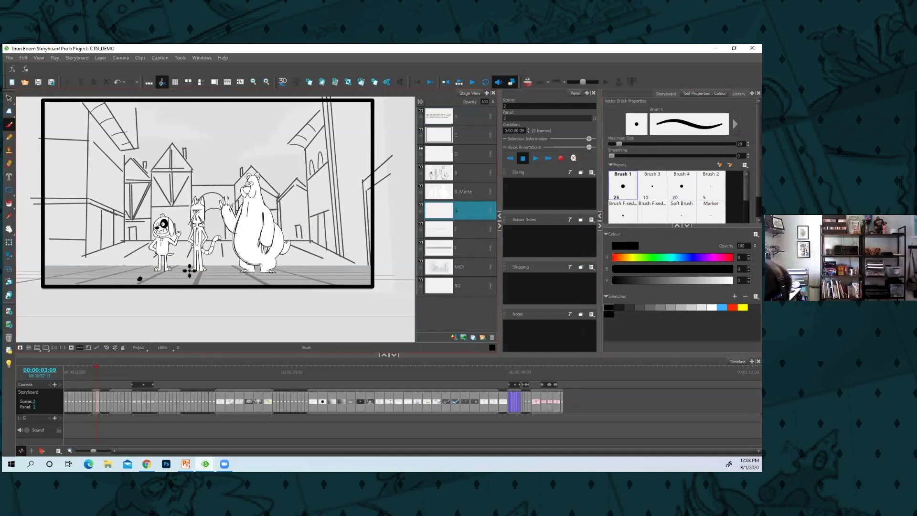
pyautogui.hotkey('ctrl', 'z')
pyautogui.hotkey('ctrl', 'z')
# Draw small pebbles across the street ground with Brush 3, and compare them with the perspective lines hidden and shown.
pyautogui.click(681, 186)
pyautogui.click(653, 186)
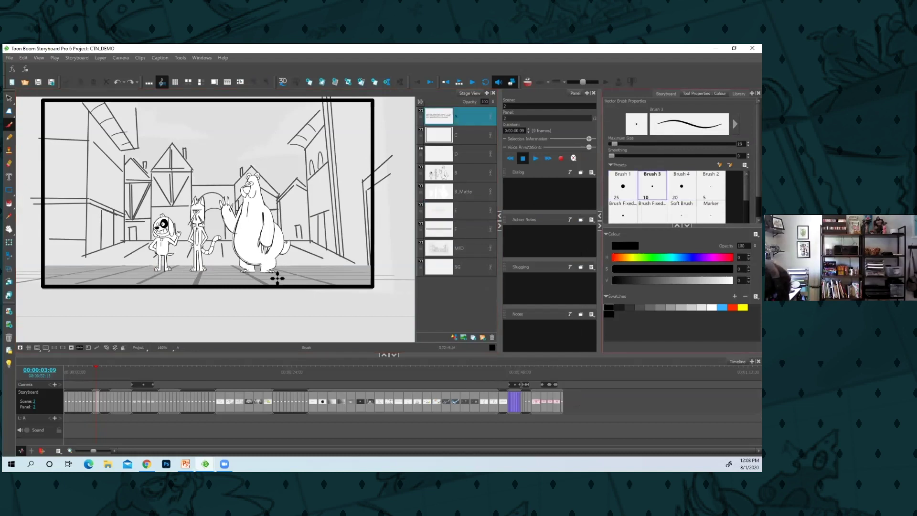
pyautogui.click(312, 278)
pyautogui.click(297, 274)
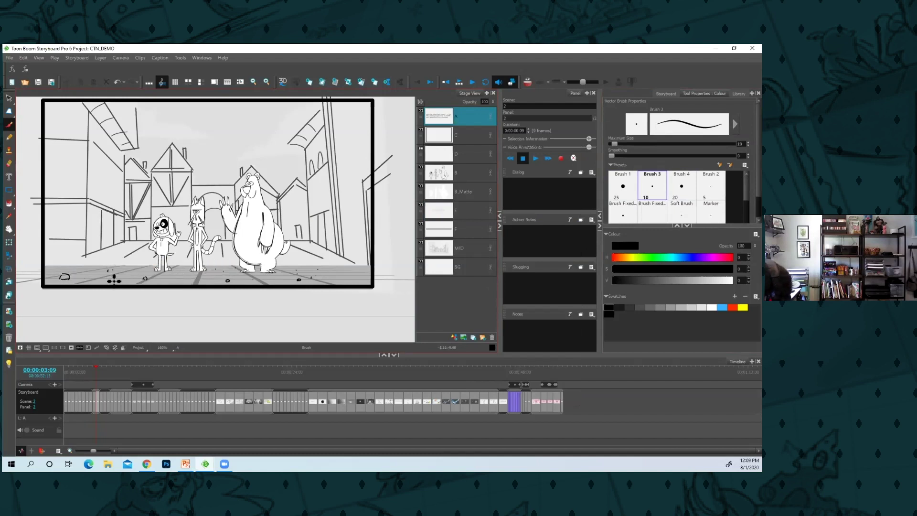
pyautogui.click(421, 206)
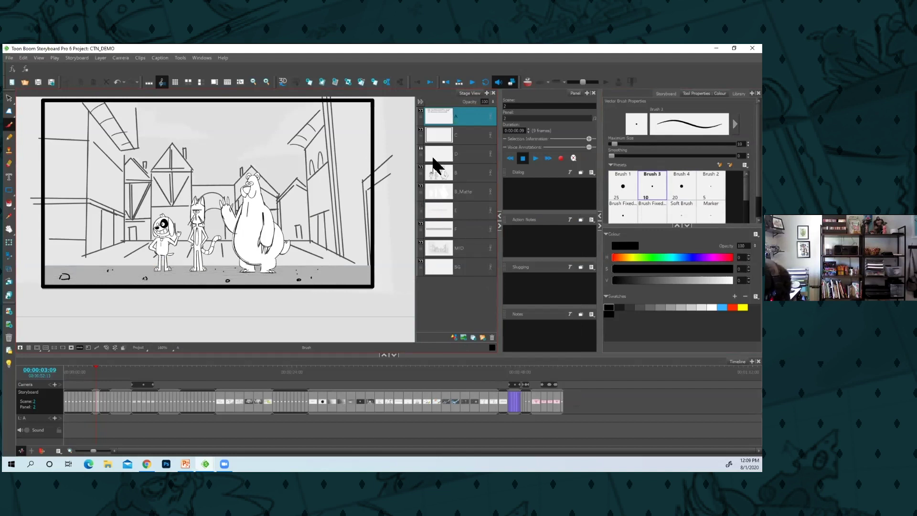
pyautogui.hotkey('ctrl', 'shift', 'z')
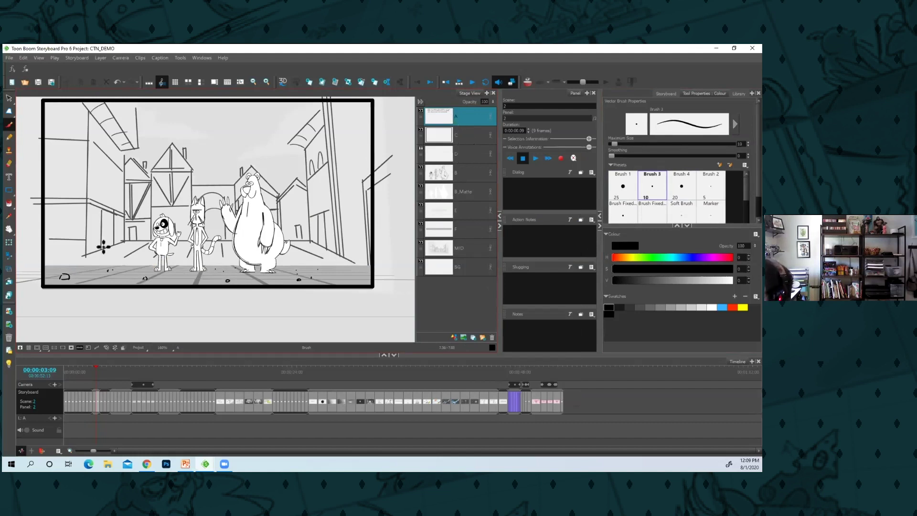
pyautogui.moveTo(56, 229)
pyautogui.mouseDown()
pyautogui.moveTo(54, 266)
pyautogui.moveTo(72, 258)
pyautogui.moveTo(72, 274)
pyautogui.mouseUp()
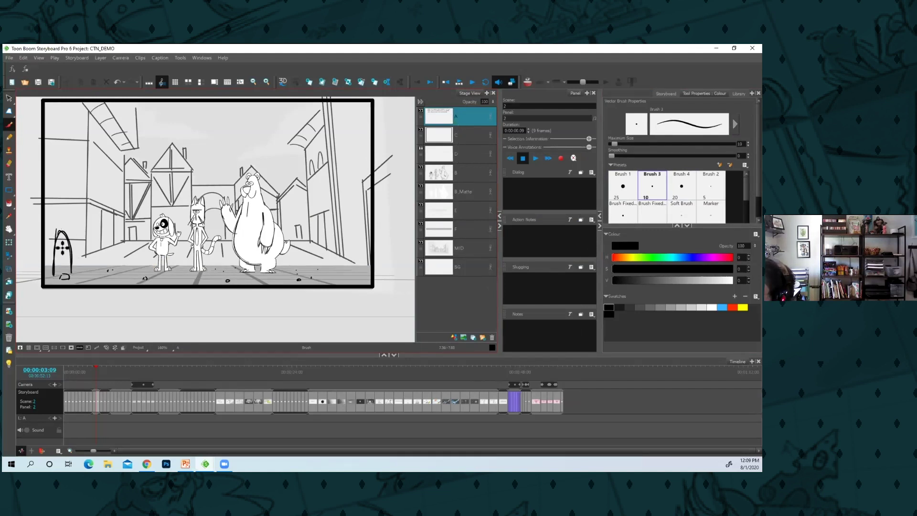
pyautogui.hotkey('ctrl', 'z')
pyautogui.hotkey('ctrl', 'z')
# Sketch a row of roped posts receding in perspective along the left side of the street.
pyautogui.moveTo(59, 234)
pyautogui.mouseDown()
pyautogui.moveTo(59, 276)
pyautogui.moveTo(74, 258)
pyautogui.moveTo(74, 276)
pyautogui.mouseUp()
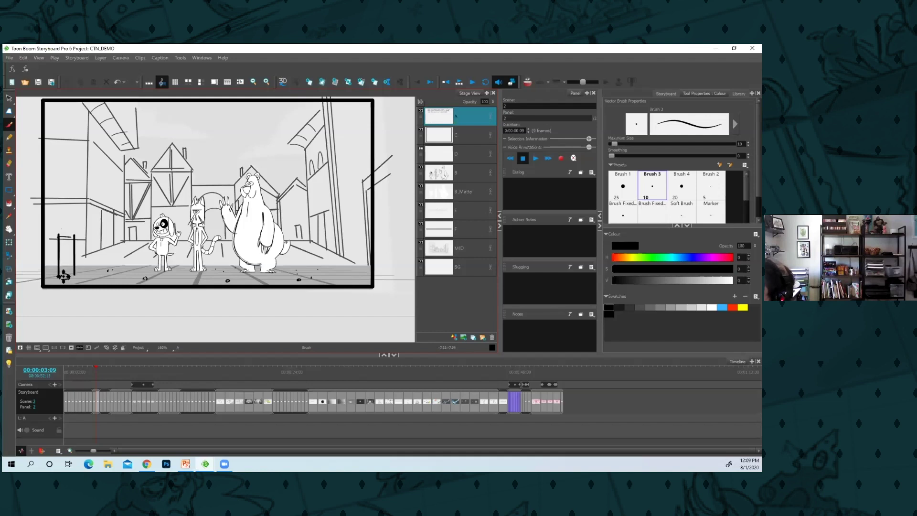
pyautogui.moveTo(102, 242)
pyautogui.mouseDown()
pyautogui.moveTo(110, 265)
pyautogui.moveTo(104, 246)
pyautogui.moveTo(101, 264)
pyautogui.moveTo(121, 245)
pyautogui.moveTo(122, 265)
pyautogui.moveTo(124, 245)
pyautogui.moveTo(128, 267)
pyautogui.moveTo(123, 259)
pyautogui.moveTo(122, 267)
pyautogui.moveTo(138, 251)
pyautogui.mouseUp()
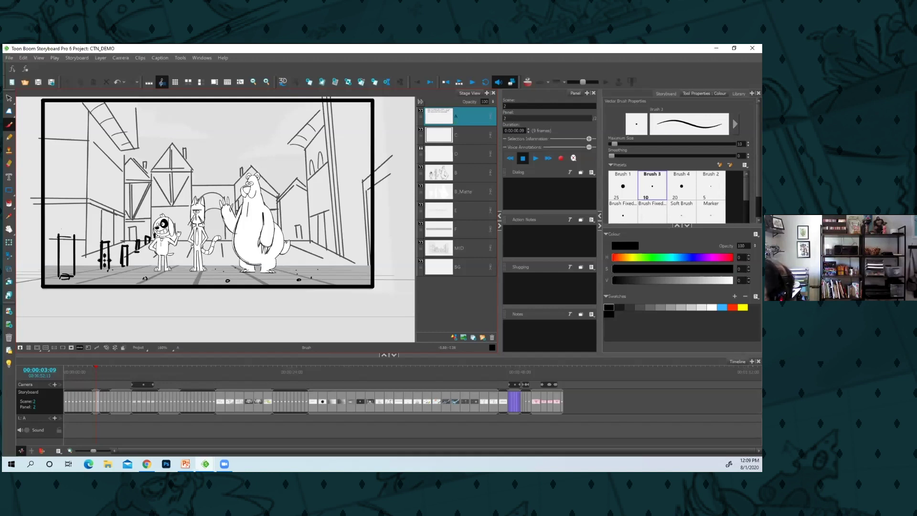
pyautogui.moveTo(76, 239); pyautogui.dragTo(126, 245)
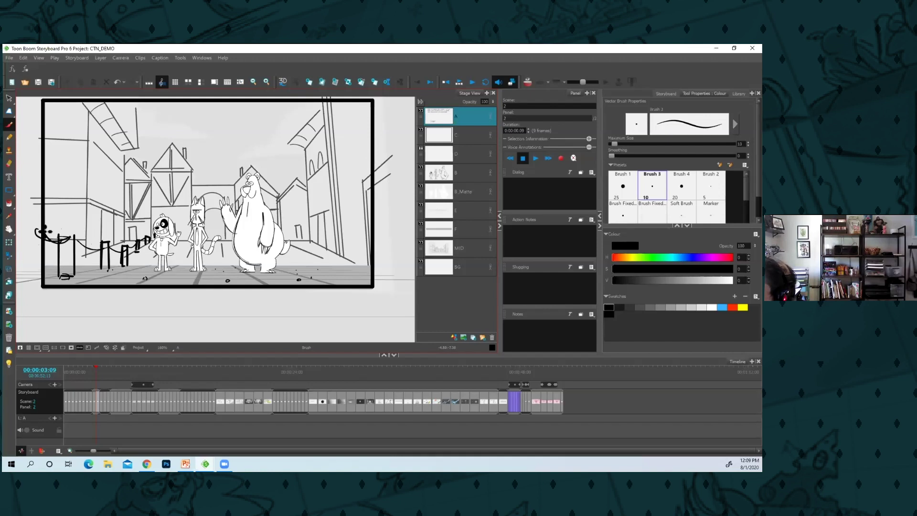
# Lasso the sketched pebbles and roped posts around the street frame and delete them.
pyautogui.press('2')
pyautogui.press('2')
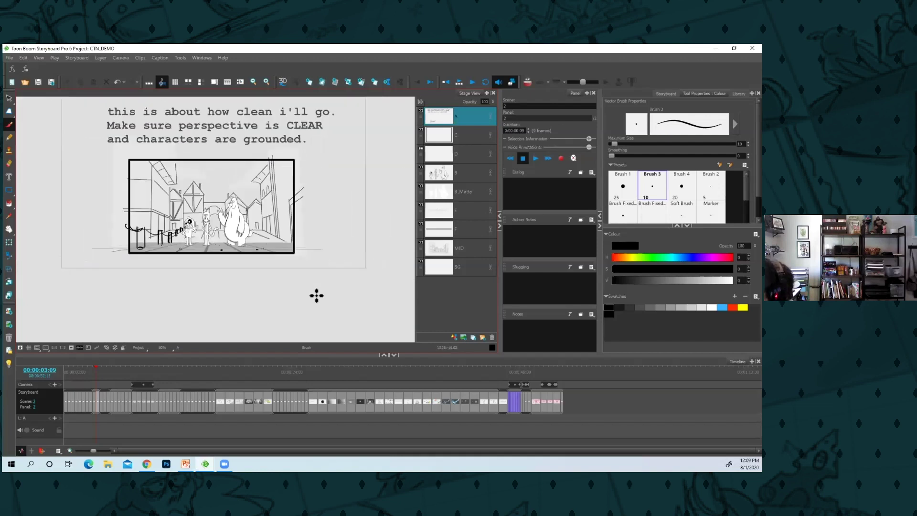
pyautogui.hotkey('alt', 's')
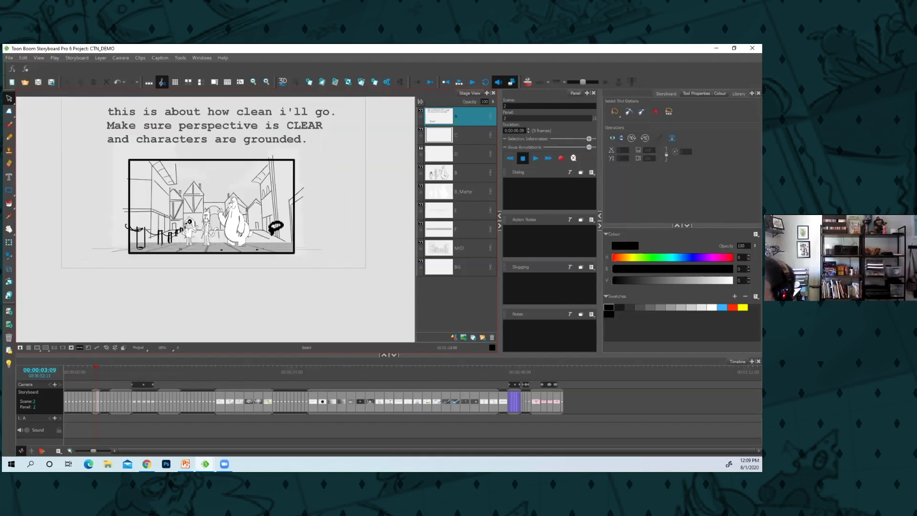
pyautogui.moveTo(276, 228)
pyautogui.mouseDown()
pyautogui.moveTo(339, 207)
pyautogui.moveTo(113, 207)
pyautogui.moveTo(323, 281)
pyautogui.mouseUp()
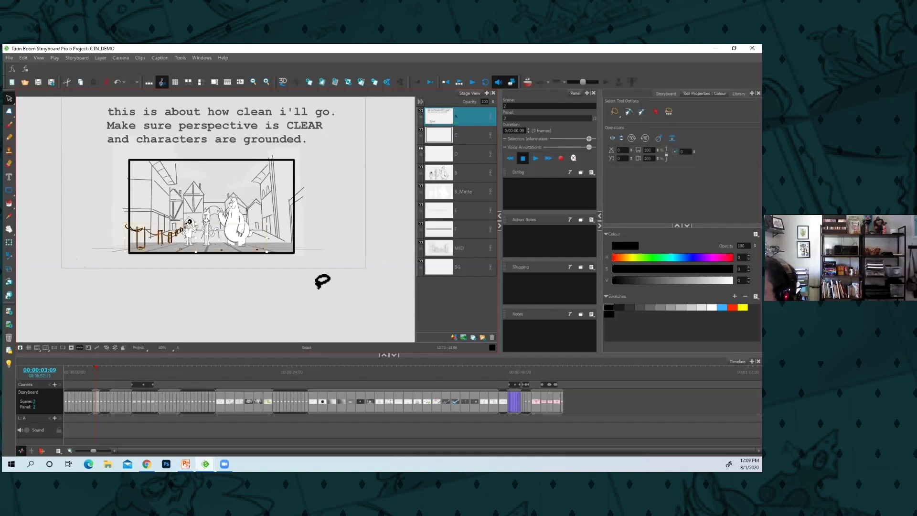
pyautogui.press('Delete')
pyautogui.press('1')
pyautogui.press('1')
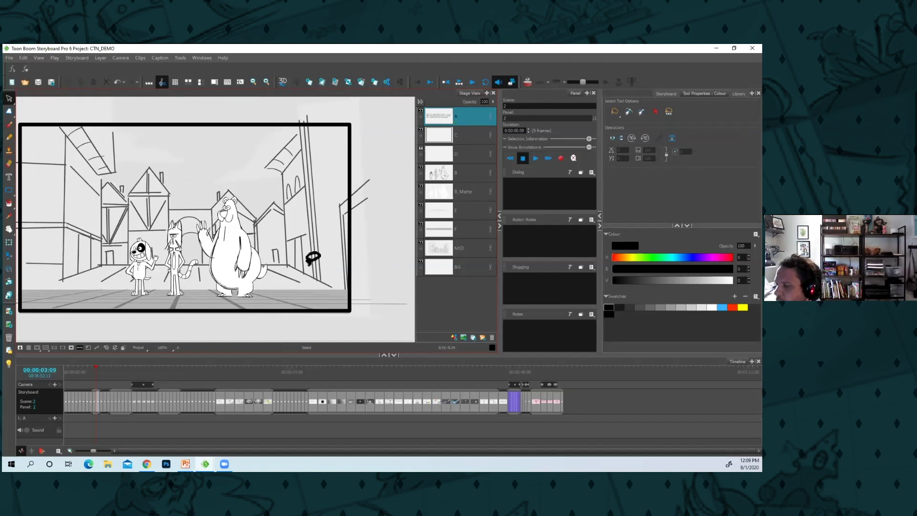
# Make layer C of the cleaned-up street panel active for drawing with the brush.
pyautogui.press('Right')
pyautogui.press('Left')
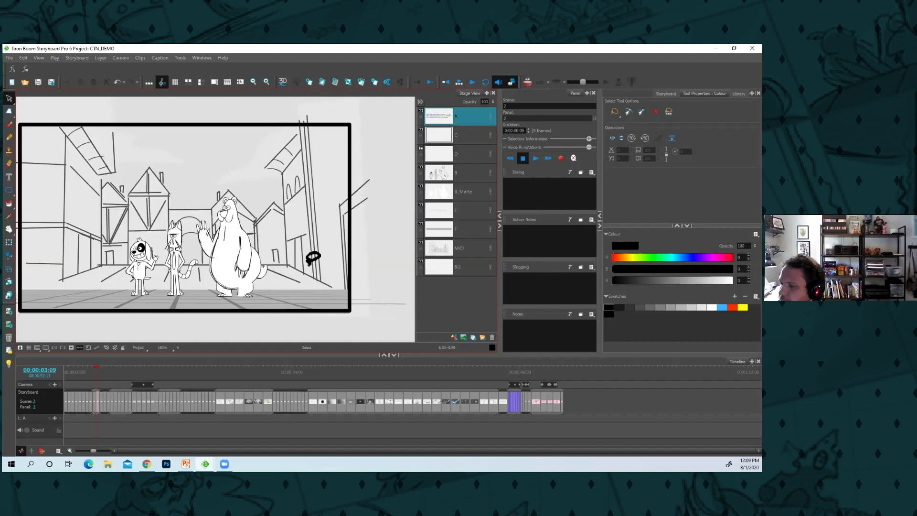
pyautogui.press('space')
pyautogui.press('1')
pyautogui.press('1')
pyautogui.press('space')
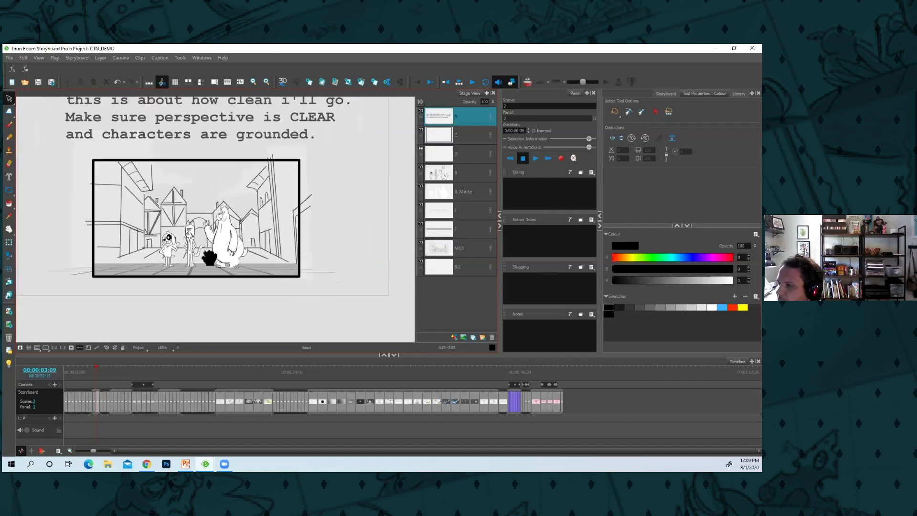
pyautogui.hotkey('alt', 'b')
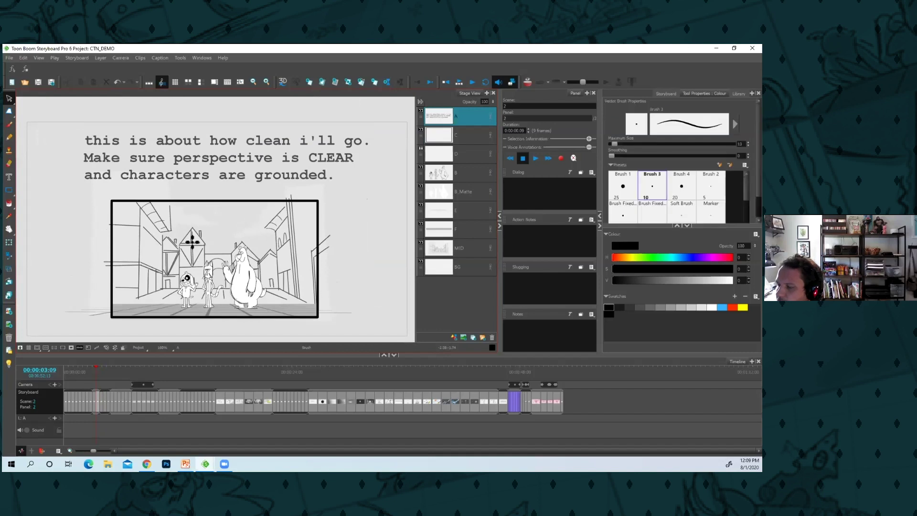
pyautogui.click(462, 139)
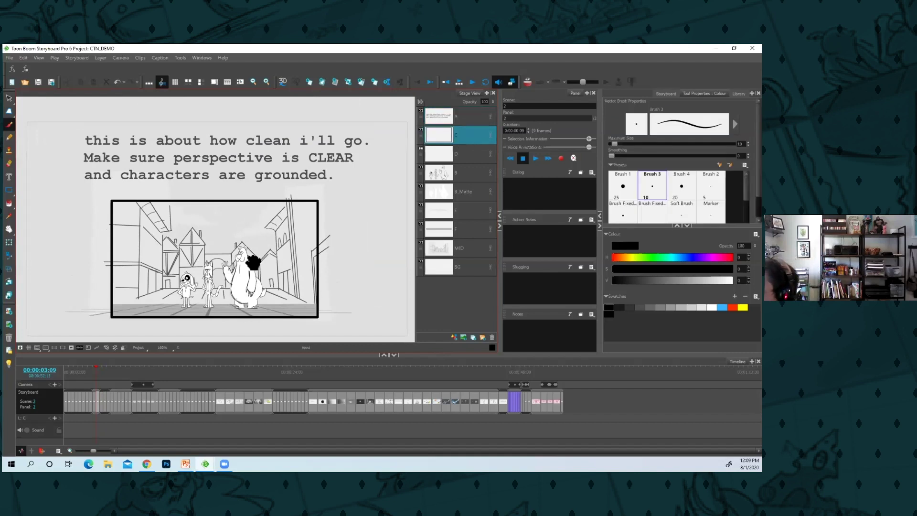
# Try a straight slanted line and a V of straight lines in the empty space right of the street frame.
pyautogui.scroll(3, 338, 229)
pyautogui.moveTo(373, 203); pyautogui.dragTo(356, 324)
pyautogui.press('space')
pyautogui.moveTo(385, 277); pyautogui.dragTo(273, 270)
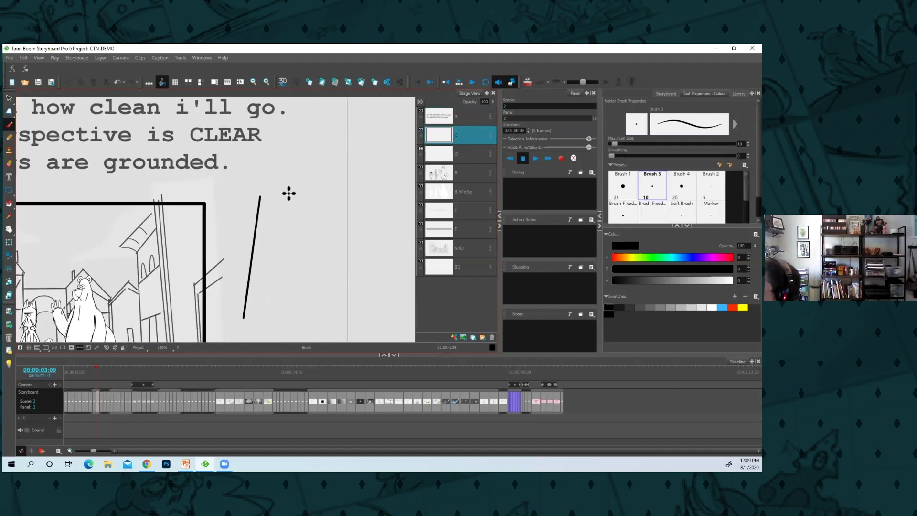
pyautogui.moveTo(281, 203); pyautogui.dragTo(310, 288)
pyautogui.moveTo(342, 210); pyautogui.dragTo(310, 288)
pyautogui.press('1')
pyautogui.press('1')
pyautogui.press('1')
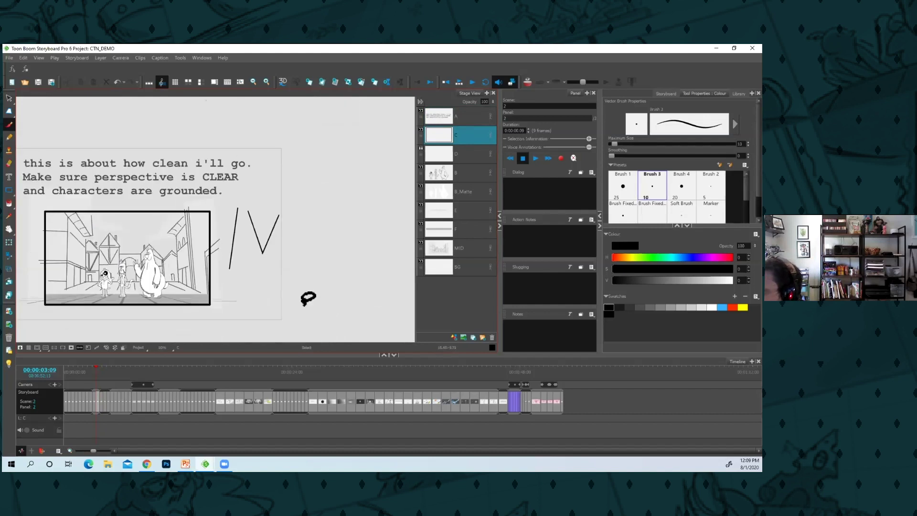
pyautogui.hotkey('ctrl', 'z')
# Draw four long, steeply slanted freehand strokes side by side to the right of the street frame on layer C.
pyautogui.moveTo(246, 229); pyautogui.dragTo(253, 265)
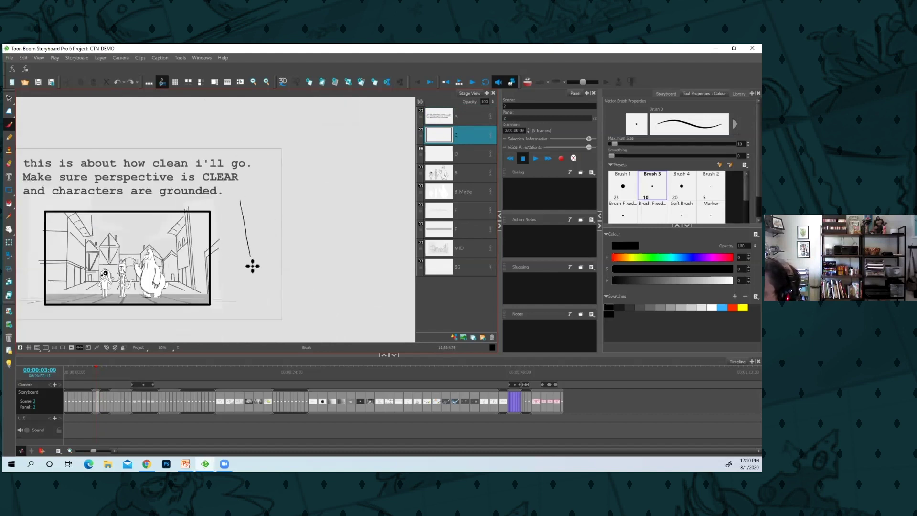
pyautogui.moveTo(252, 193); pyautogui.dragTo(260, 238)
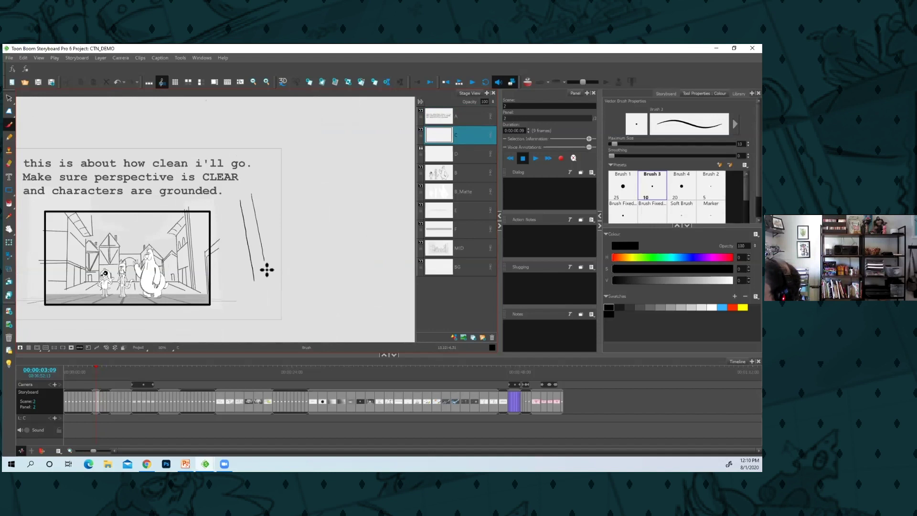
pyautogui.scroll(4, 256, 286)
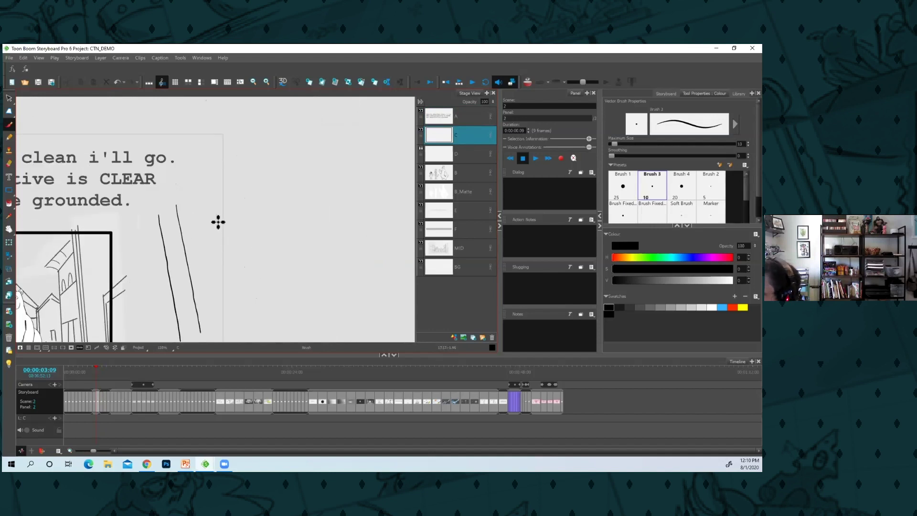
pyautogui.moveTo(200, 173); pyautogui.dragTo(215, 312)
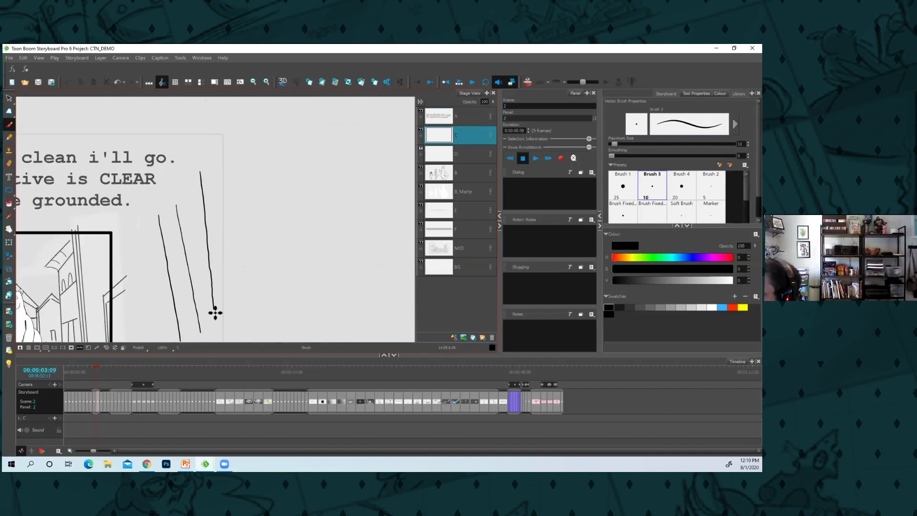
pyautogui.moveTo(236, 164); pyautogui.dragTo(257, 311)
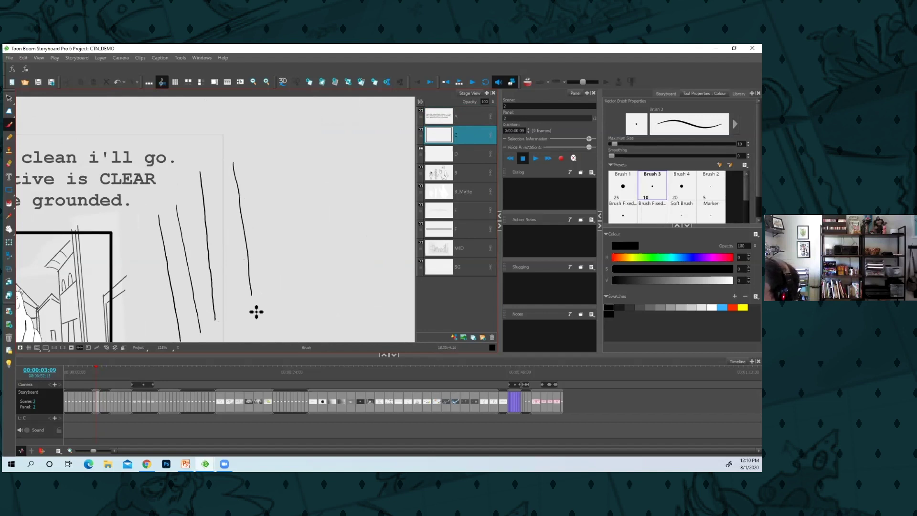
# Lasso the four slanted freehand strokes to the right of the street frame and delete them.
pyautogui.hotkey('alt', 's')
pyautogui.moveTo(286, 227)
pyautogui.mouseDown()
pyautogui.moveTo(164, 295)
pyautogui.moveTo(143, 337)
pyautogui.mouseUp()
pyautogui.press('Delete')
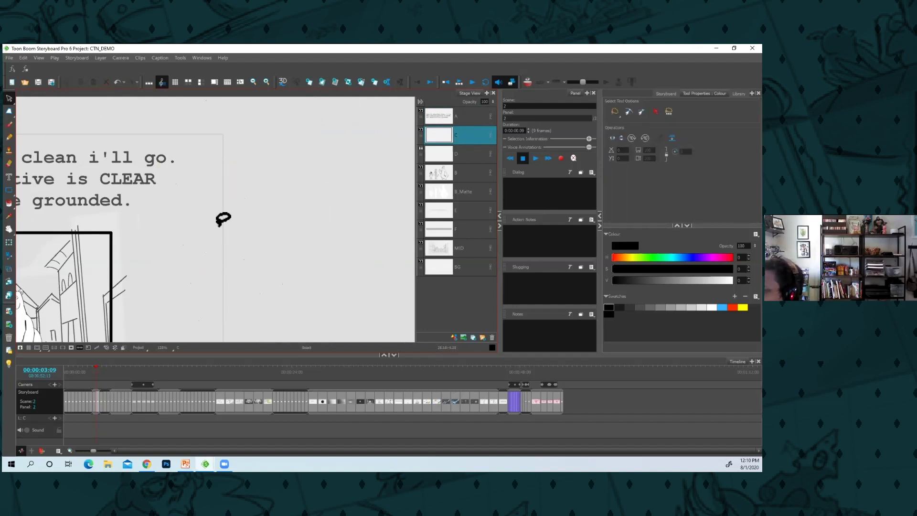
# Try a single long, steep straight line right of the street frame and undo it.
pyautogui.hotkey('alt', 'b')
pyautogui.moveTo(200, 154); pyautogui.dragTo(225, 316)
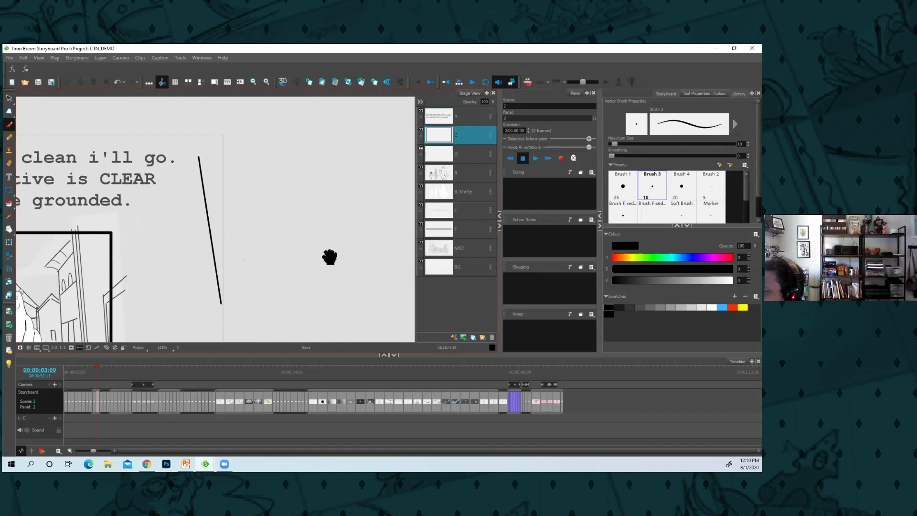
pyautogui.hotkey('shift', 'm')
pyautogui.hotkey('ctrl', 'z')
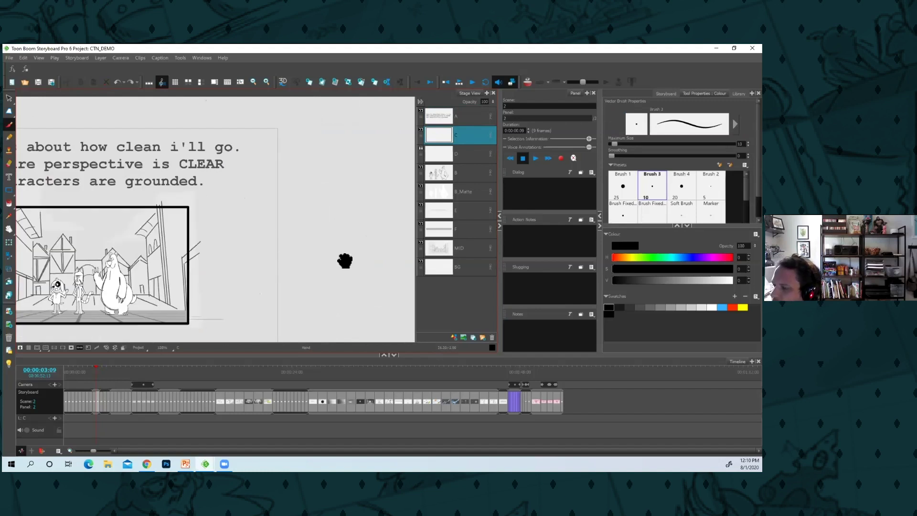
# Reset the view and go to the MY PROCESS panel with the "Thumb first" sketch.
pyautogui.hotkey('shift', 'm')
pyautogui.press('Right')
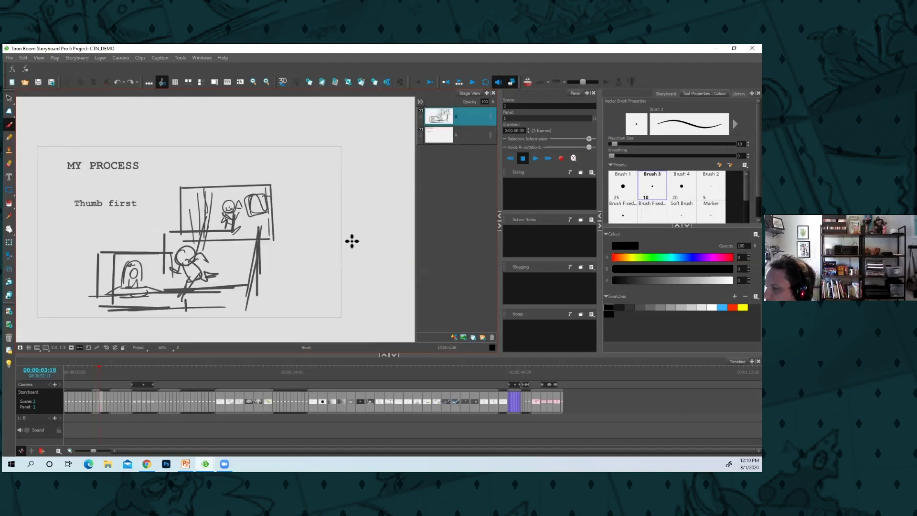
pyautogui.press('Left')
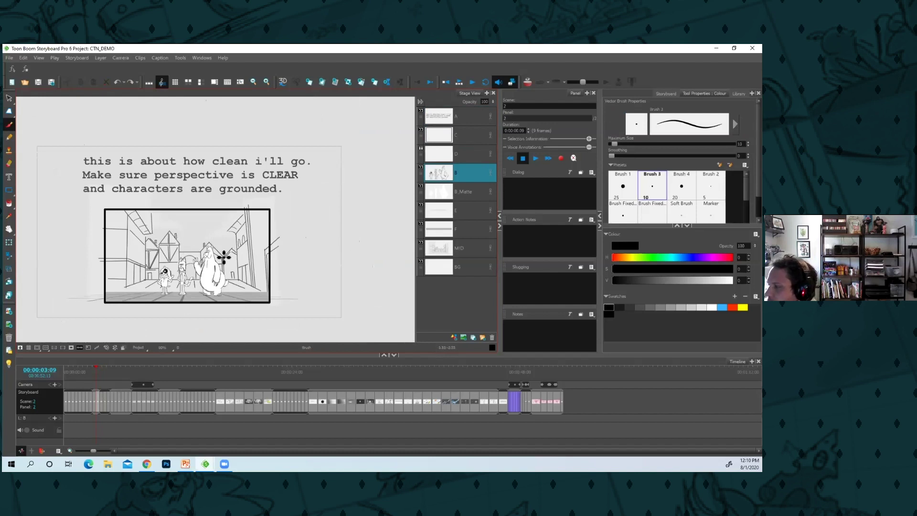
pyautogui.press('Right')
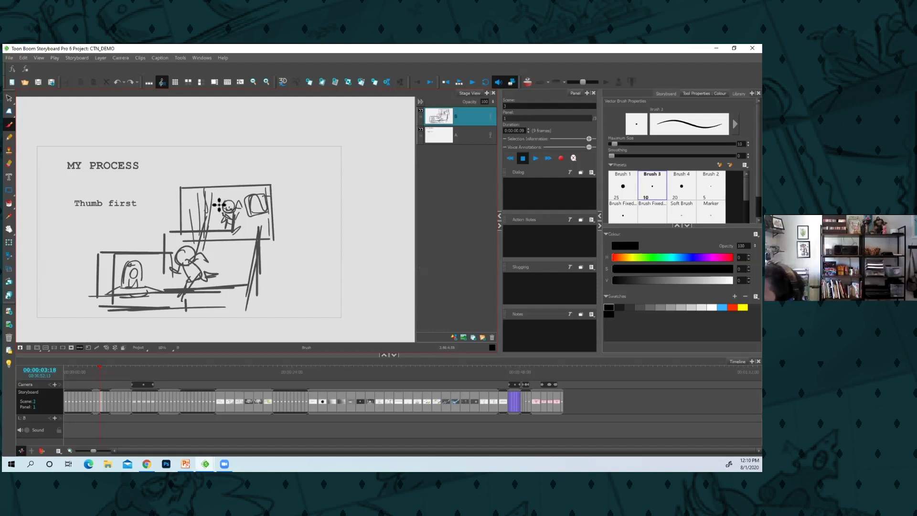
# Delete the left and top frame lines from the thumbnail's boxes and move the remaining sketch to the right.
pyautogui.moveTo(219, 205)
pyautogui.mouseDown()
pyautogui.moveTo(173, 235)
pyautogui.moveTo(167, 254)
pyautogui.mouseUp()
pyautogui.hotkey('alt', 's')
pyautogui.press('Delete')
pyautogui.moveTo(295, 185)
pyautogui.mouseDown()
pyautogui.moveTo(165, 329)
pyautogui.moveTo(265, 306)
pyautogui.mouseUp()
pyautogui.moveTo(196, 261); pyautogui.dragTo(245, 274)
pyautogui.hotkey('alt', 'b')
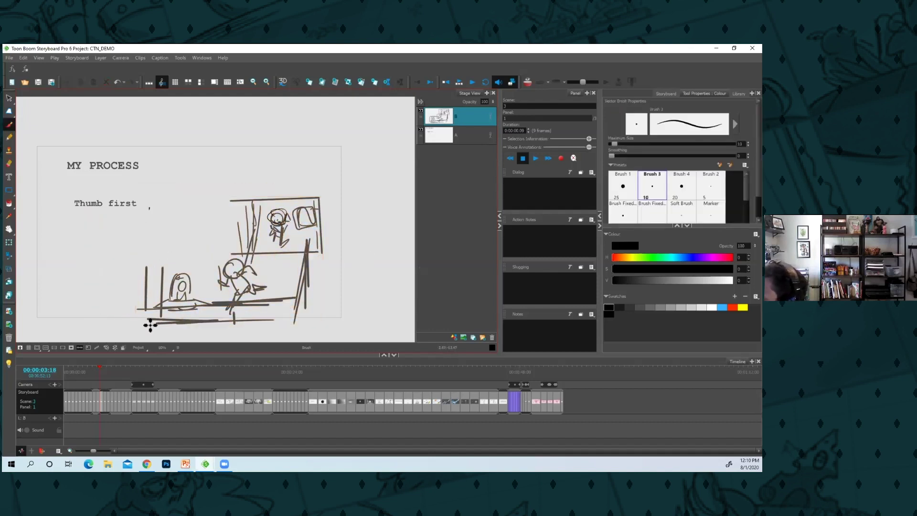
# Draw one large frame around the whole thumbnail and add a sweeping swing curve from the upper character down to the lower left.
pyautogui.moveTo(151, 330); pyautogui.dragTo(150, 209)
pyautogui.moveTo(163, 198)
pyautogui.mouseDown()
pyautogui.moveTo(302, 196)
pyautogui.moveTo(323, 293)
pyautogui.mouseUp()
pyautogui.moveTo(176, 326); pyautogui.dragTo(246, 324)
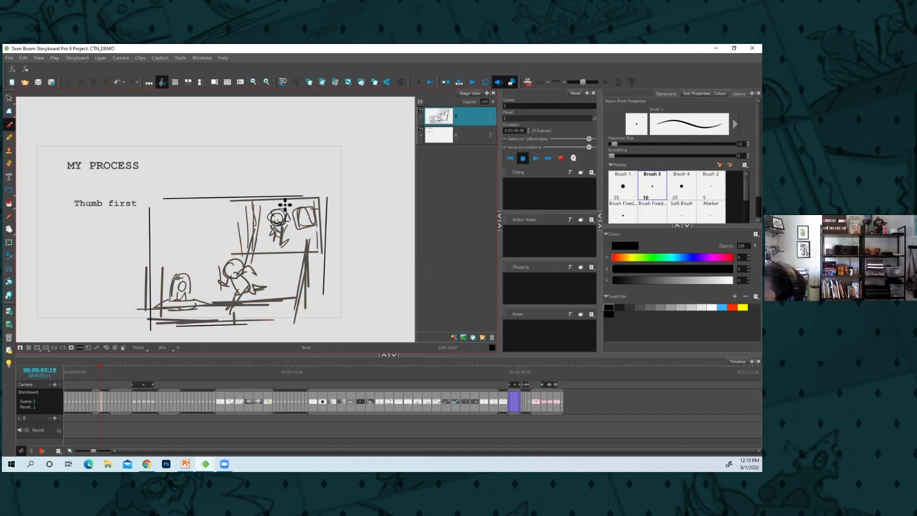
pyautogui.moveTo(287, 209)
pyautogui.mouseDown()
pyautogui.moveTo(291, 201)
pyautogui.moveTo(289, 210)
pyautogui.mouseUp()
pyautogui.moveTo(292, 224)
pyautogui.mouseDown()
pyautogui.moveTo(300, 245)
pyautogui.moveTo(294, 229)
pyautogui.moveTo(281, 283)
pyautogui.moveTo(283, 244)
pyautogui.moveTo(267, 279)
pyautogui.moveTo(203, 278)
pyautogui.mouseUp()
pyautogui.press('1')
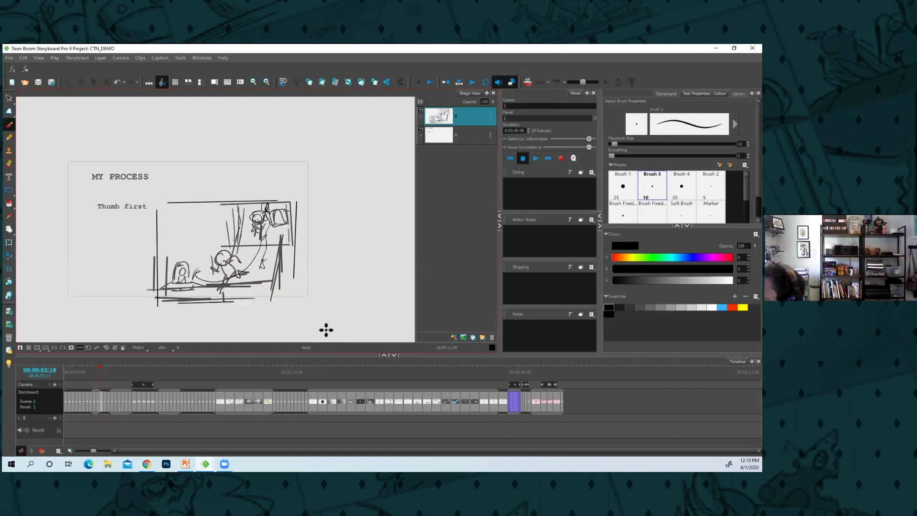
# Go to the DRAW OUT LAYOUT/BG SIMPLE LAYERS panel and hide its caption text layer A.
pyautogui.press('Right')
pyautogui.press('Left')
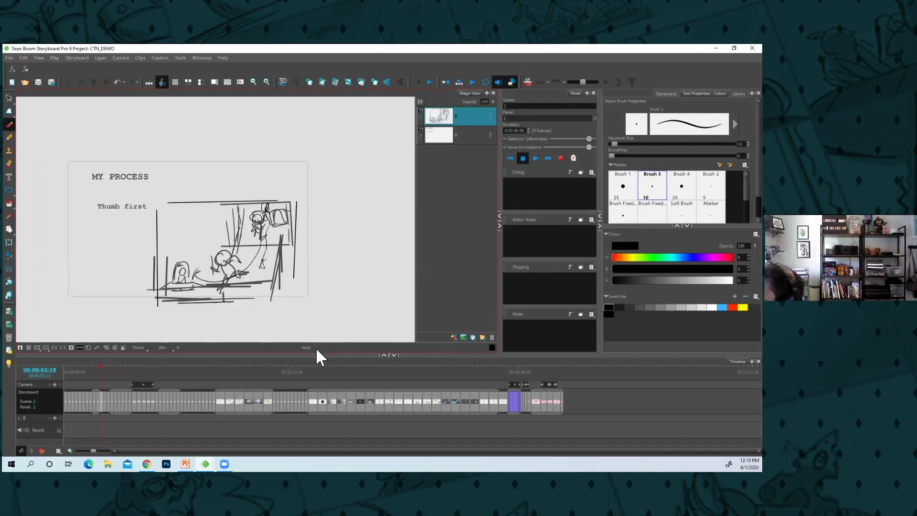
pyautogui.press('Right')
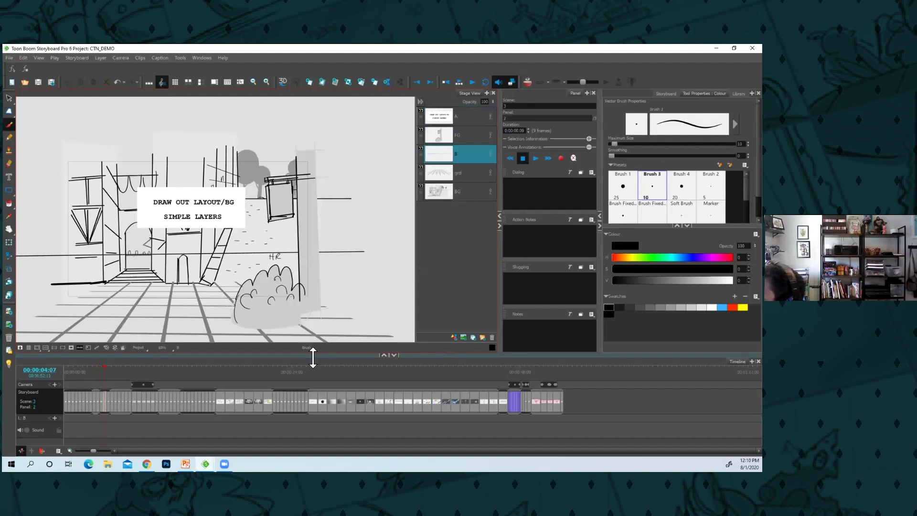
pyautogui.click(454, 173)
pyautogui.click(421, 111)
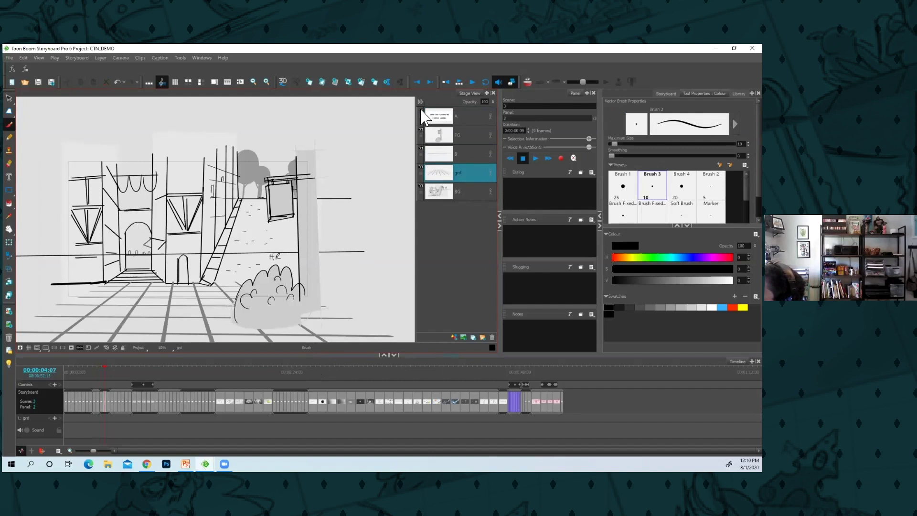
pyautogui.click(451, 117)
# Make the FG layer with the hanging sign and bush active and turn on the light table.
pyautogui.moveTo(344, 261); pyautogui.dragTo(329, 277)
pyautogui.press('2')
pyautogui.press('2')
pyautogui.click(464, 136)
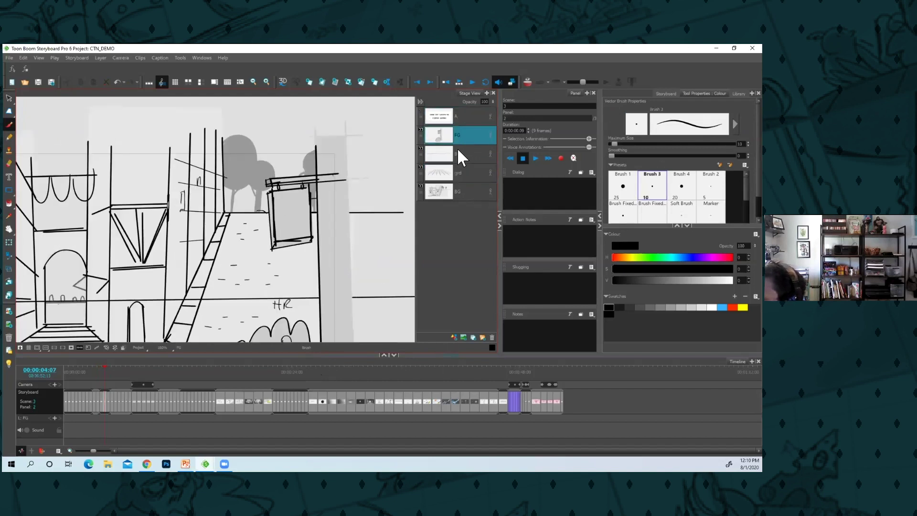
pyautogui.click(8, 363)
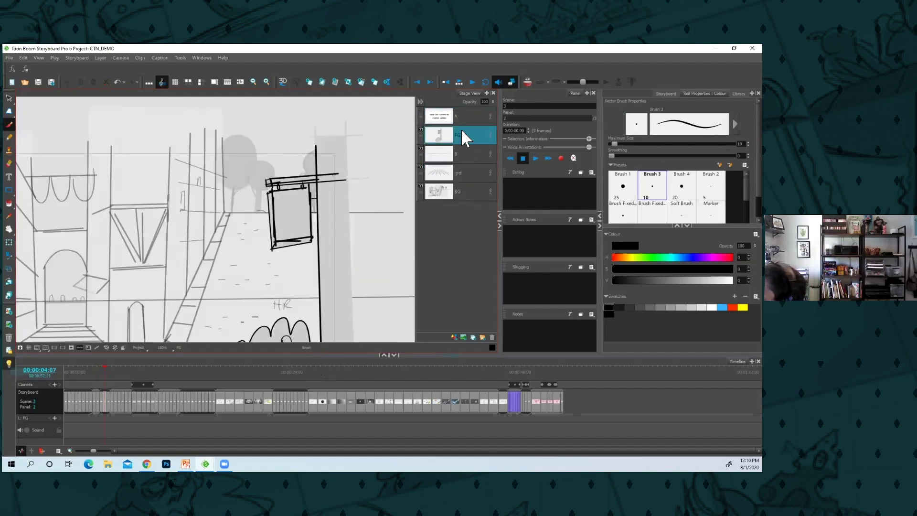
pyautogui.moveTo(321, 240); pyautogui.dragTo(363, 196)
pyautogui.press('2')
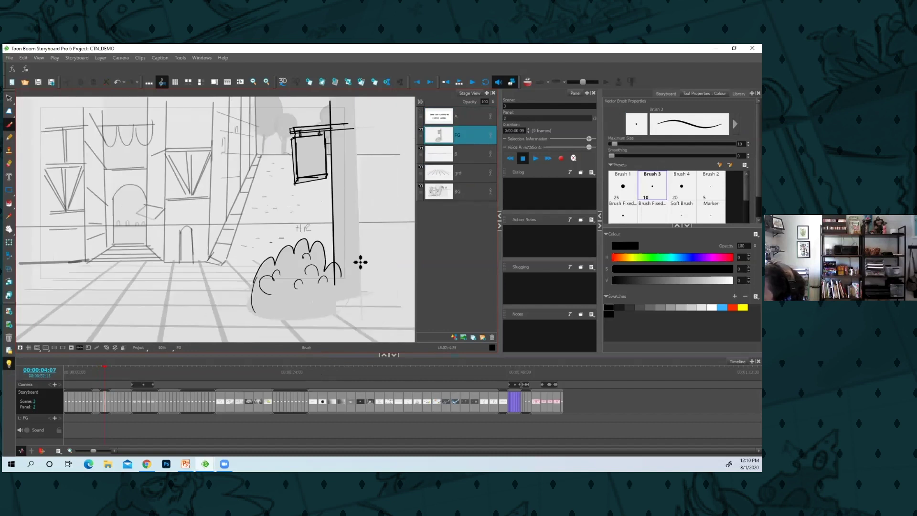
# Move the horizon line layer B beneath the BG layer and hide it.
pyautogui.click(463, 153)
pyautogui.press('1')
pyautogui.moveTo(342, 221); pyautogui.dragTo(338, 246)
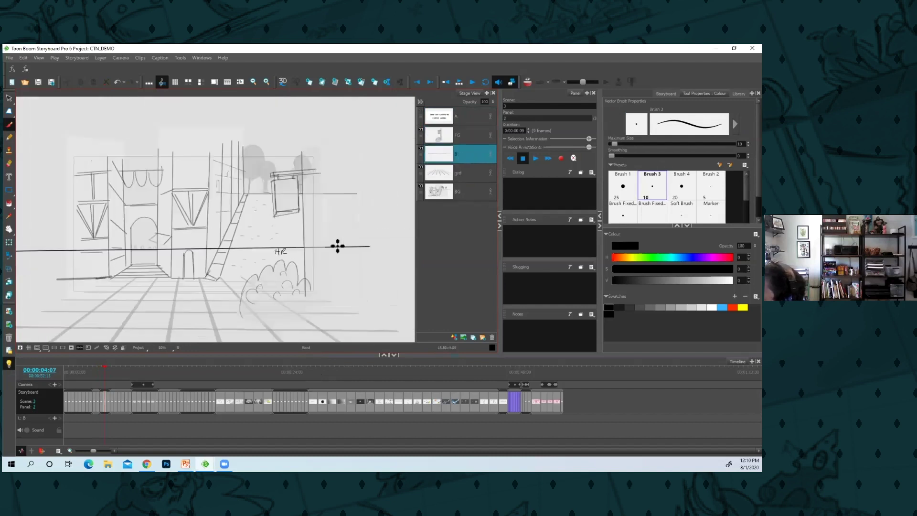
pyautogui.press('2')
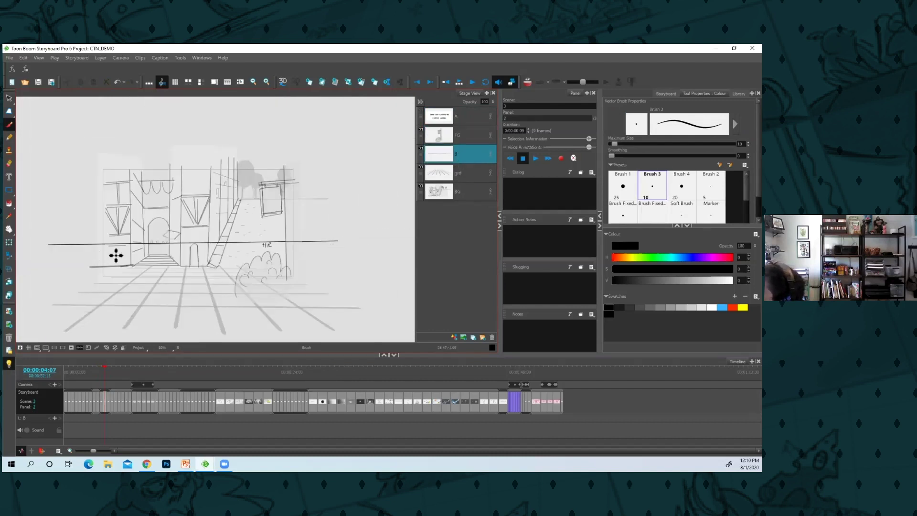
pyautogui.moveTo(469, 192); pyautogui.dragTo(425, 191)
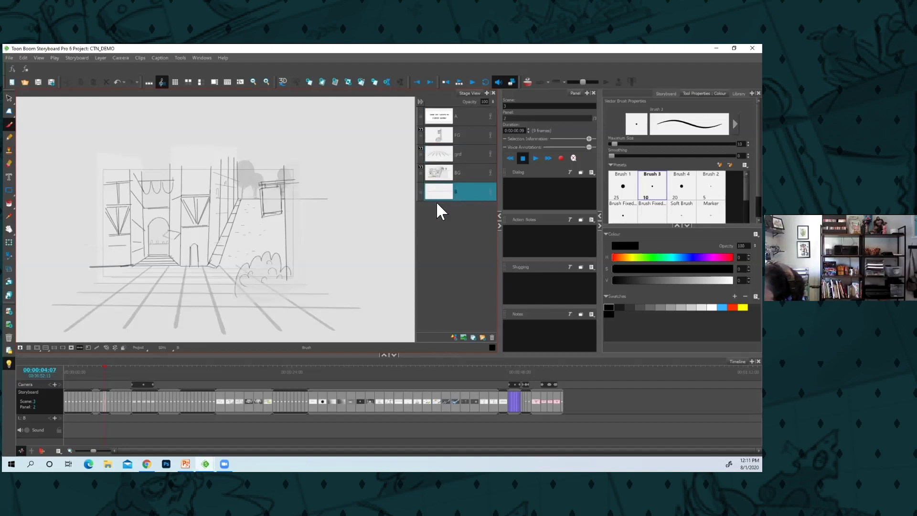
# Activate the grd layer and the BG layer in turn to show what each one contains.
pyautogui.hotkey('alt', 's')
pyautogui.click(453, 157)
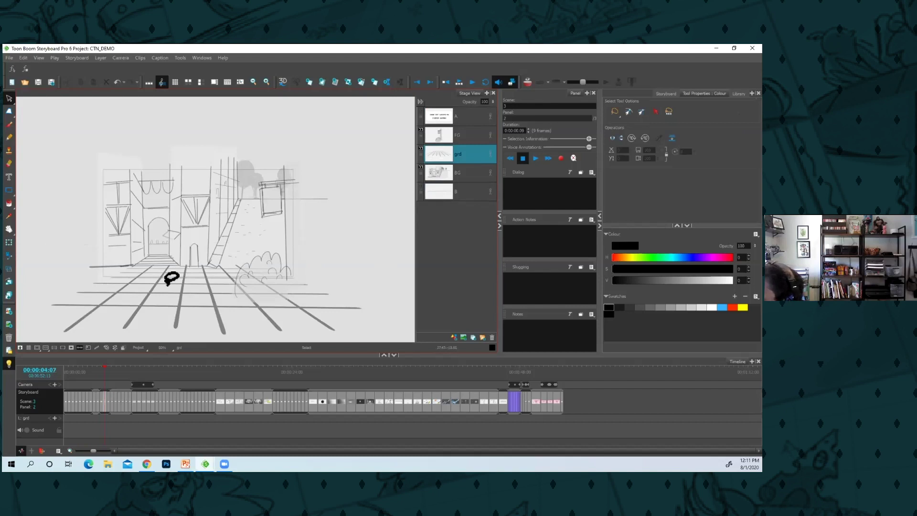
pyautogui.click(465, 173)
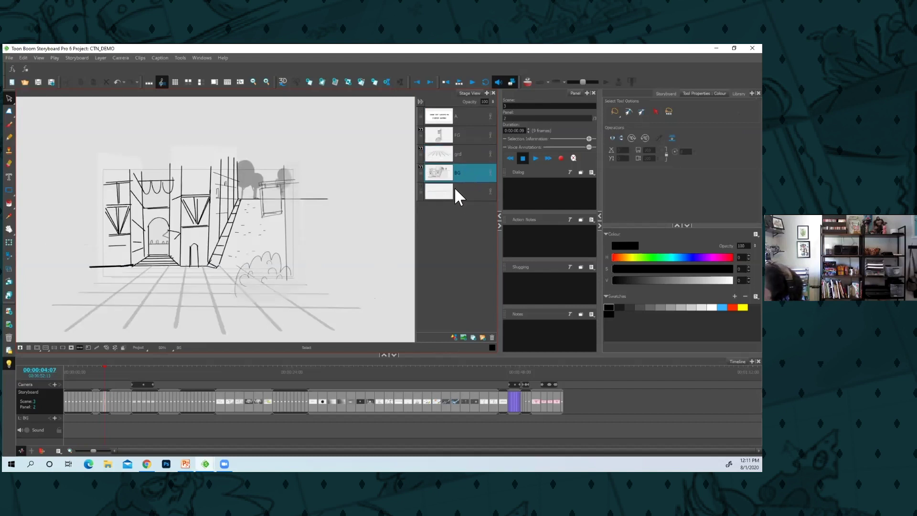
pyautogui.hotkey('alt', 'b')
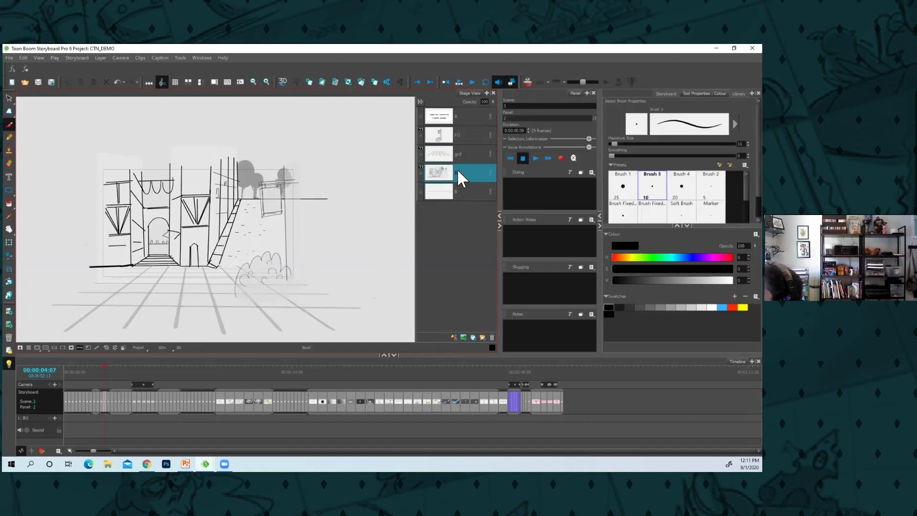
# Add a new vector layer directly above the BG layer.
pyautogui.rightClick(457, 168)
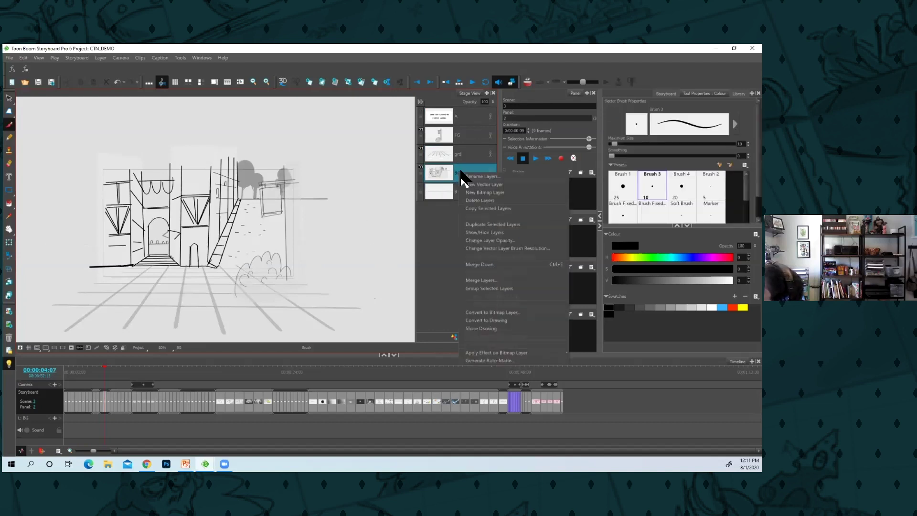
pyautogui.click(468, 182)
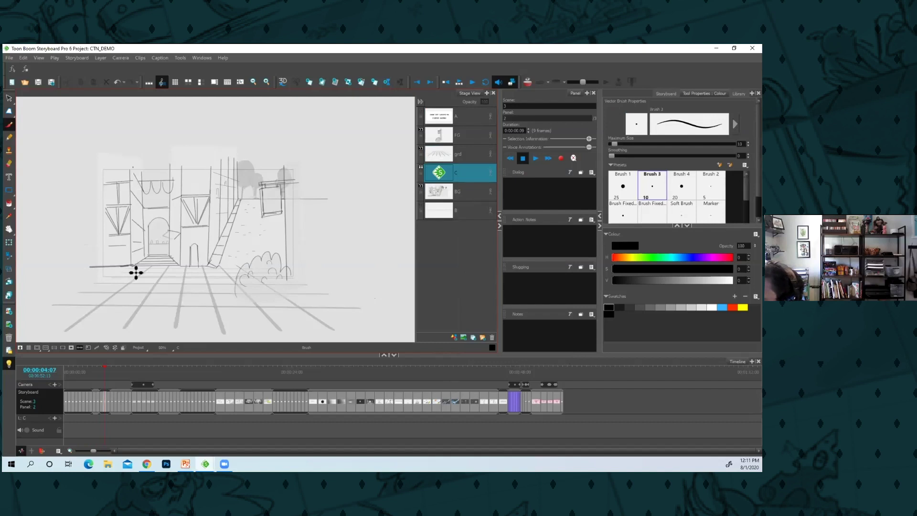
pyautogui.moveTo(136, 272)
pyautogui.mouseDown()
pyautogui.moveTo(134, 167)
pyautogui.moveTo(142, 263)
pyautogui.mouseUp()
# Cut the thumbnail sketch from the MY PROCESS panel and return to the layout panel.
pyautogui.press('Left')
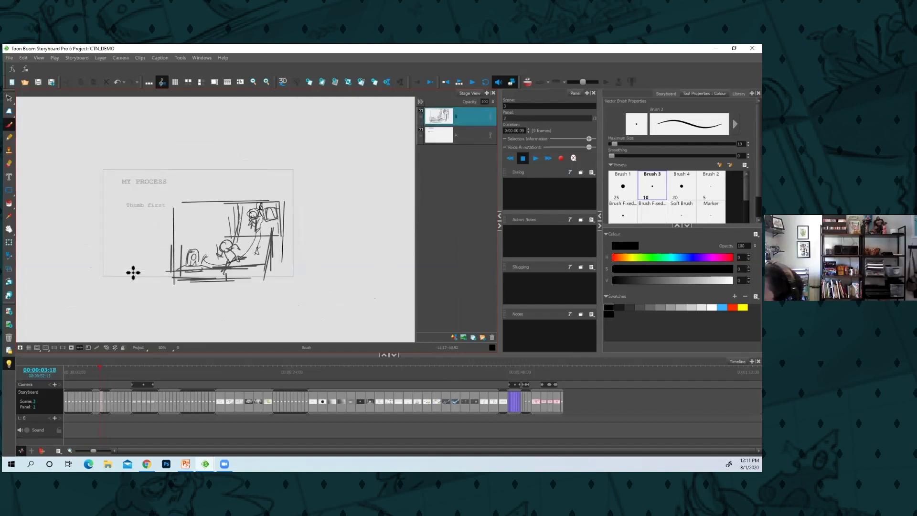
pyautogui.rightClick(457, 115)
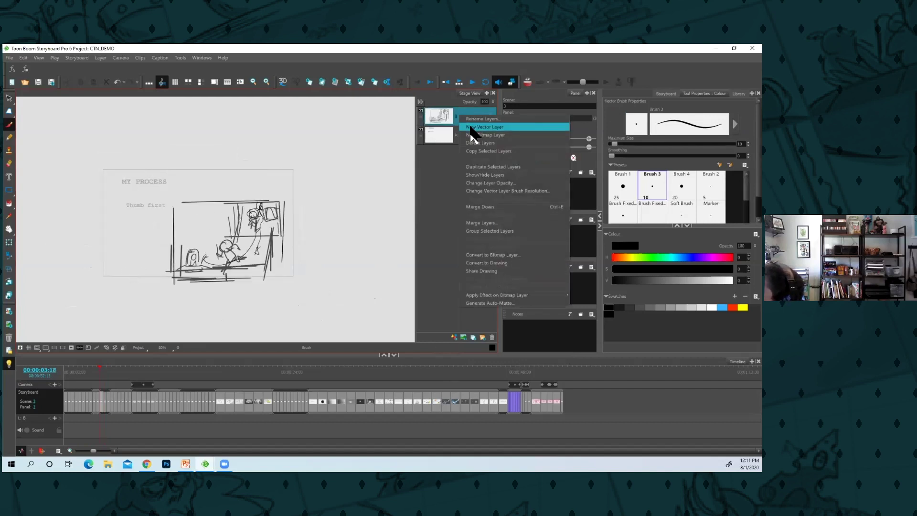
pyautogui.click(468, 128)
pyautogui.click(461, 130)
pyautogui.hotkey('alt', 's')
pyautogui.moveTo(337, 155)
pyautogui.mouseDown()
pyautogui.moveTo(247, 143)
pyautogui.moveTo(351, 278)
pyautogui.moveTo(340, 167)
pyautogui.mouseUp()
pyautogui.hotkey('ctrl', 'x')
pyautogui.press('Right')
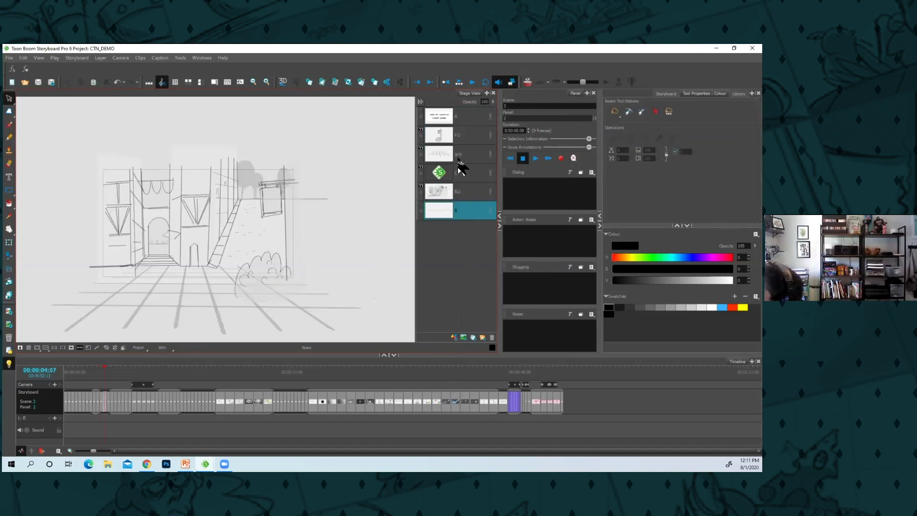
# Paste the thumbnail sketch onto layer C, enlarge it and position it over the street layout to fill the camera frame.
pyautogui.click(460, 176)
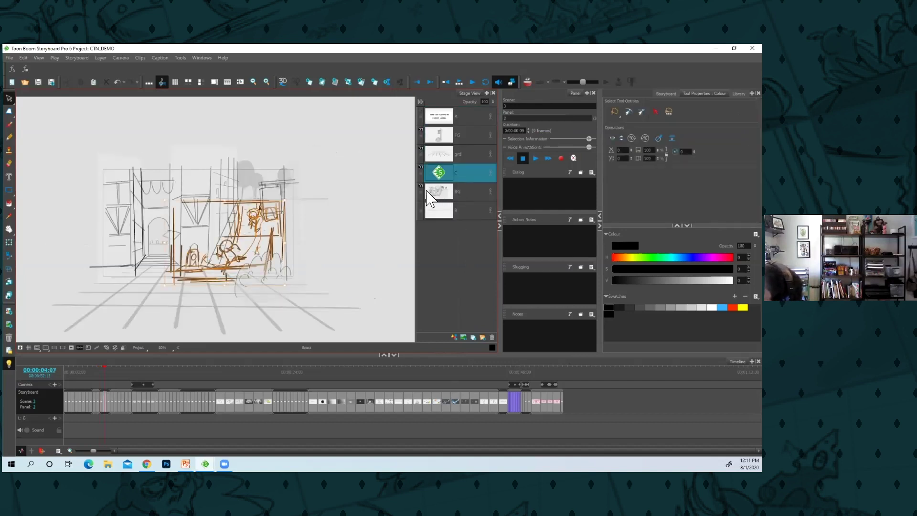
pyautogui.moveTo(284, 203); pyautogui.dragTo(328, 189)
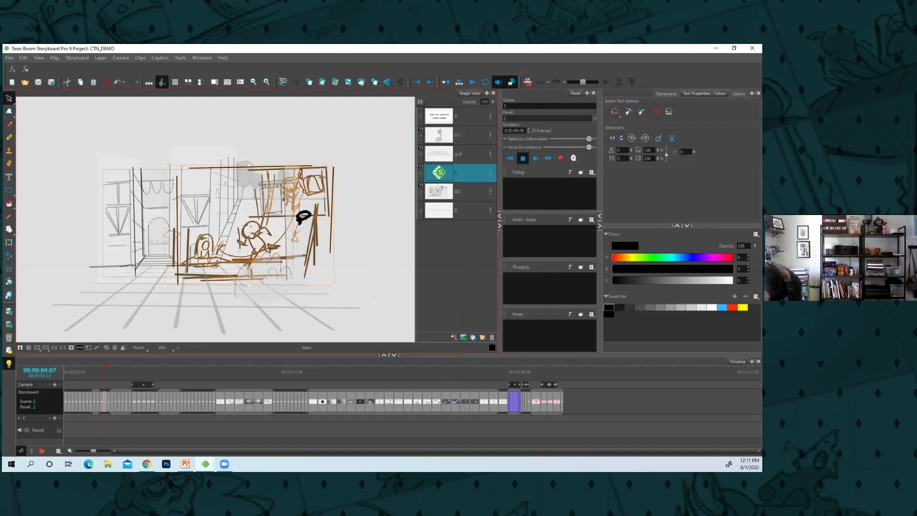
pyautogui.moveTo(317, 227); pyautogui.dragTo(278, 237)
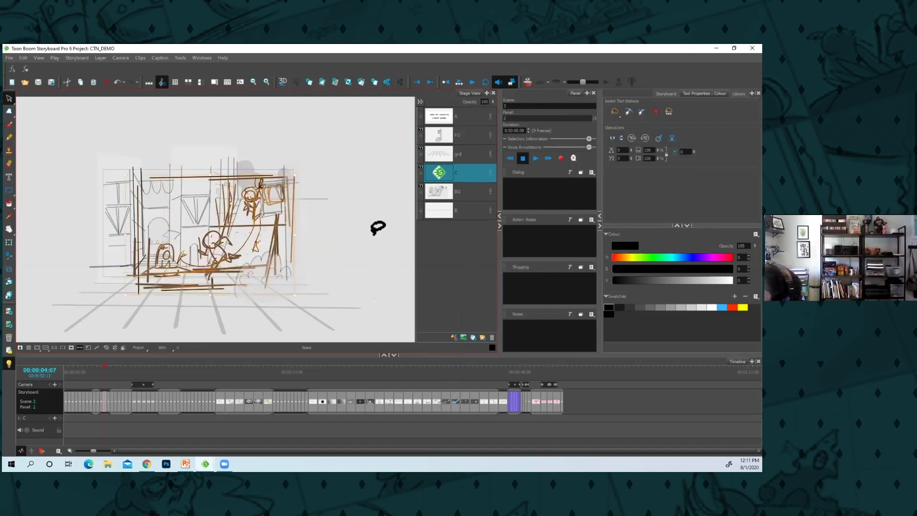
# Add a new vector layer above layer C, hide the BG layer and make the new layer active for the brush.
pyautogui.rightClick(464, 176)
pyautogui.click(483, 187)
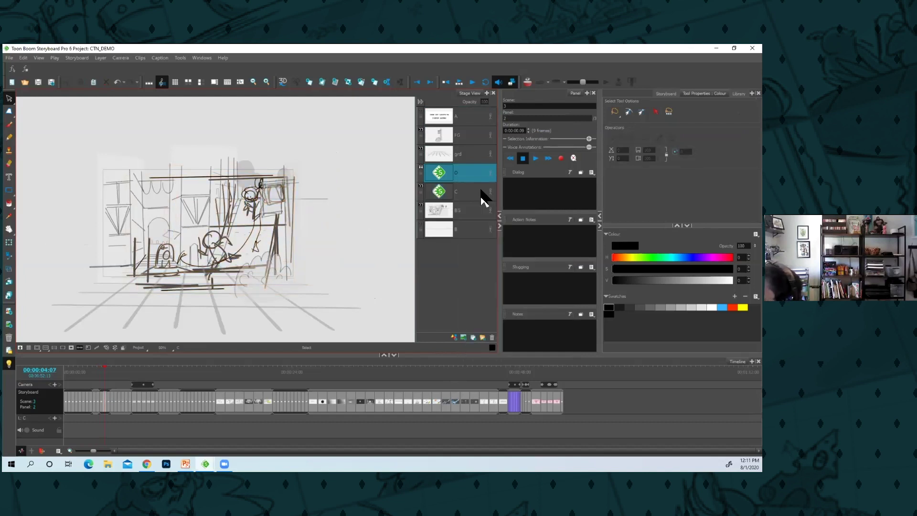
pyautogui.click(9, 125)
pyautogui.click(421, 205)
pyautogui.click(474, 191)
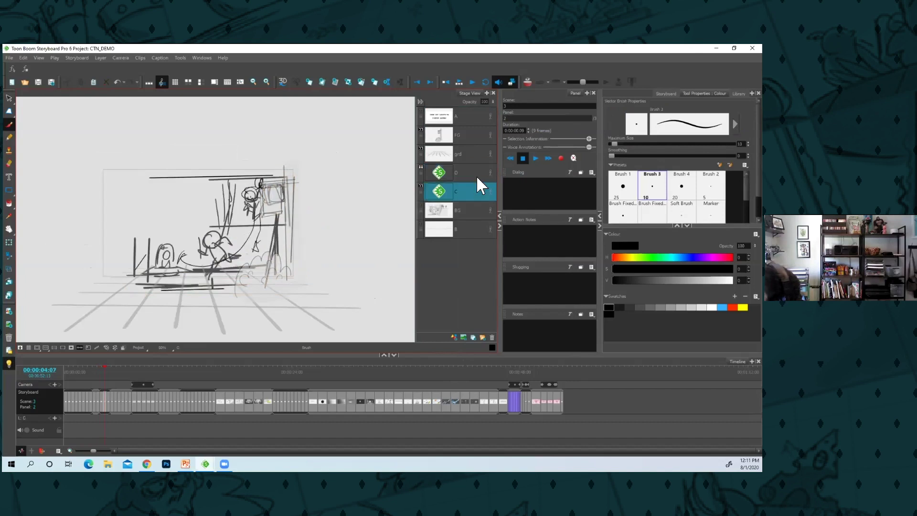
pyautogui.click(478, 176)
# Draw a straight vertical building edge and the slanted wall lines over the middle of the thumbnail on layer D.
pyautogui.moveTo(184, 171)
pyautogui.mouseDown()
pyautogui.moveTo(185, 266)
pyautogui.moveTo(213, 264)
pyautogui.mouseUp()
pyautogui.moveTo(228, 165); pyautogui.dragTo(232, 195)
pyautogui.moveTo(235, 197); pyautogui.dragTo(218, 262)
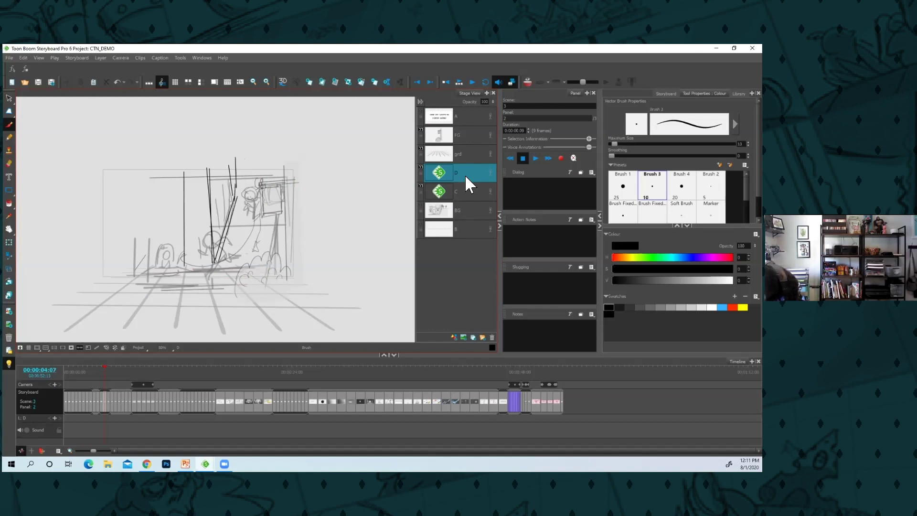
# Show the horizon line layer B again and make layer D active for drawing over the floor grid.
pyautogui.click(465, 226)
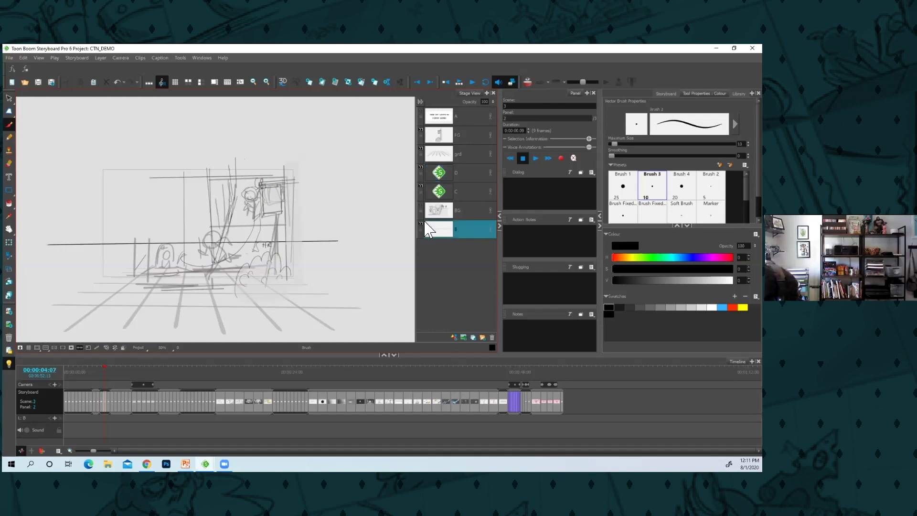
pyautogui.click(456, 162)
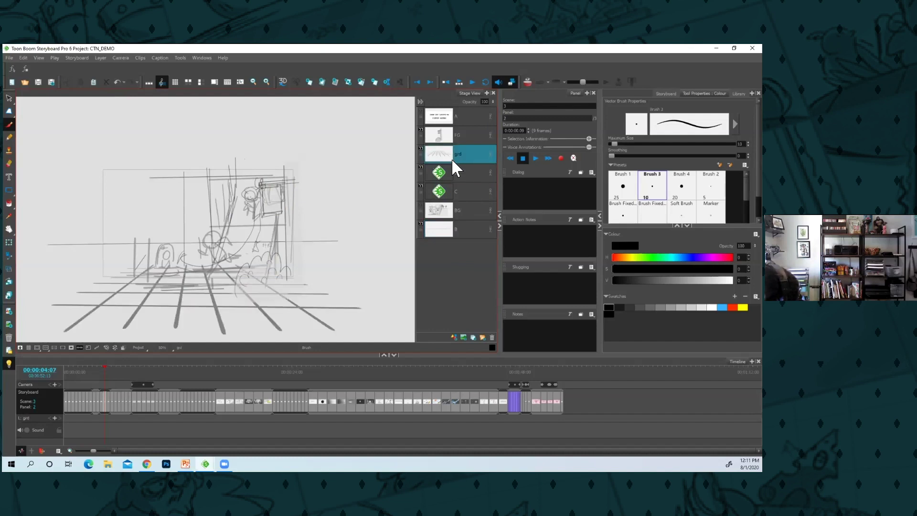
pyautogui.click(469, 175)
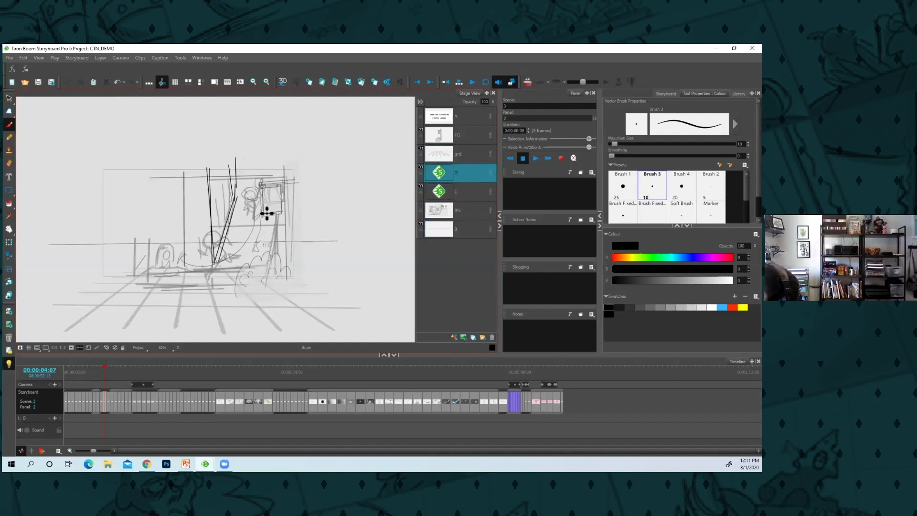
# Draw vertical building edges and a ground line over the thumbnail on layer D to block in the street's walls.
pyautogui.moveTo(238, 201); pyautogui.dragTo(267, 200)
pyautogui.moveTo(280, 162); pyautogui.dragTo(275, 274)
pyautogui.moveTo(176, 168); pyautogui.dragTo(175, 272)
pyautogui.moveTo(173, 266); pyautogui.dragTo(200, 267)
pyautogui.moveTo(130, 167)
pyautogui.mouseDown()
pyautogui.moveTo(131, 271)
pyautogui.moveTo(167, 266)
pyautogui.mouseUp()
pyautogui.moveTo(143, 264)
pyautogui.mouseDown()
pyautogui.moveTo(145, 246)
pyautogui.moveTo(169, 265)
pyautogui.moveTo(111, 296)
pyautogui.mouseUp()
pyautogui.moveTo(156, 266)
pyautogui.mouseDown()
pyautogui.moveTo(134, 295)
pyautogui.moveTo(172, 298)
pyautogui.mouseUp()
pyautogui.moveTo(199, 270); pyautogui.dragTo(212, 303)
pyautogui.hotkey('ctrl', 'z')
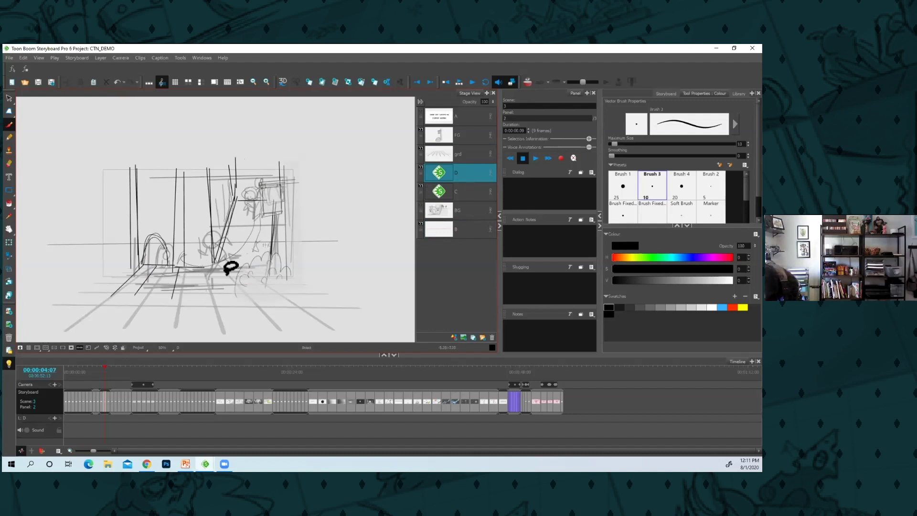
pyautogui.hotkey('ctrl', 'z')
pyautogui.hotkey('ctrl', 'z')
# Draw four perspective floor lines fanning out from the base of the buildings toward the viewer.
pyautogui.moveTo(142, 266); pyautogui.dragTo(96, 294)
pyautogui.moveTo(173, 268); pyautogui.dragTo(132, 316)
pyautogui.moveTo(204, 268)
pyautogui.mouseDown()
pyautogui.moveTo(195, 307)
pyautogui.moveTo(240, 307)
pyautogui.mouseUp()
pyautogui.moveTo(259, 270); pyautogui.dragTo(277, 301)
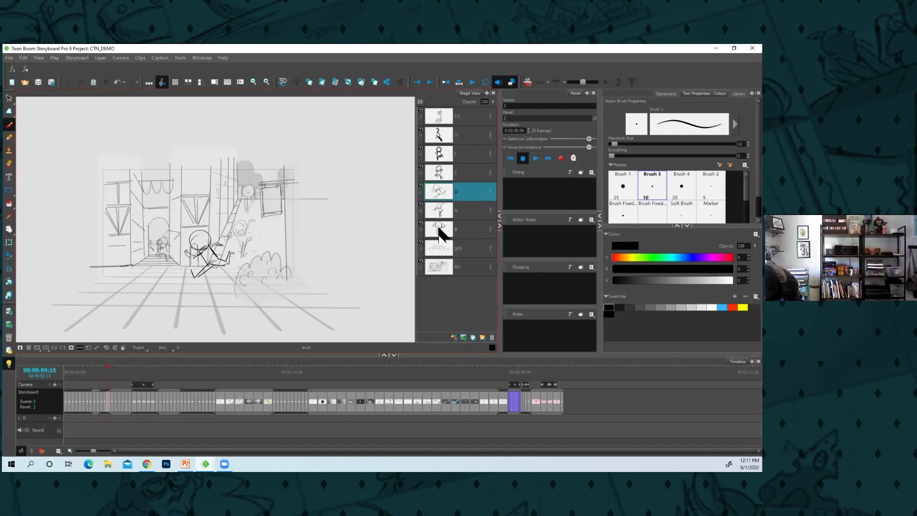
# Go to the next panel and turn off the light table to view its full street layout with all characters.
pyautogui.click(10, 362)
pyautogui.press('Right')
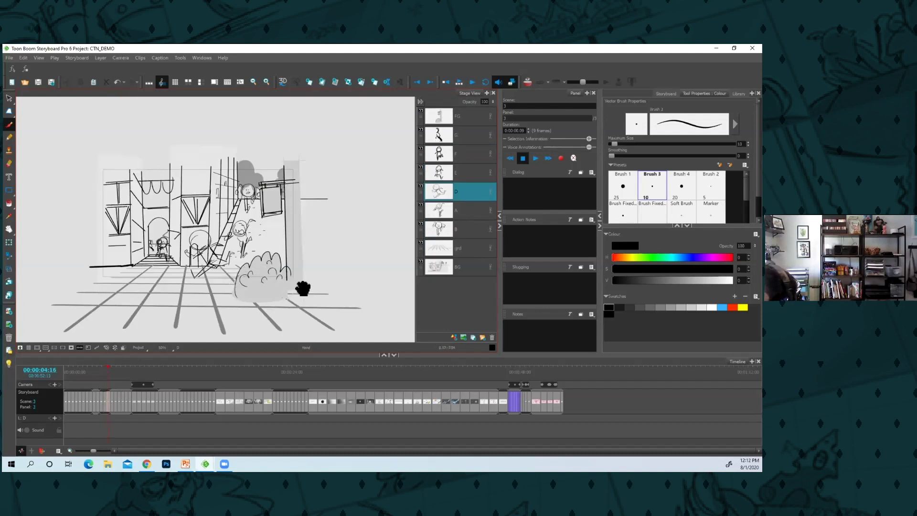
pyautogui.moveTo(303, 288); pyautogui.dragTo(283, 305)
pyautogui.press('2')
pyautogui.press('2')
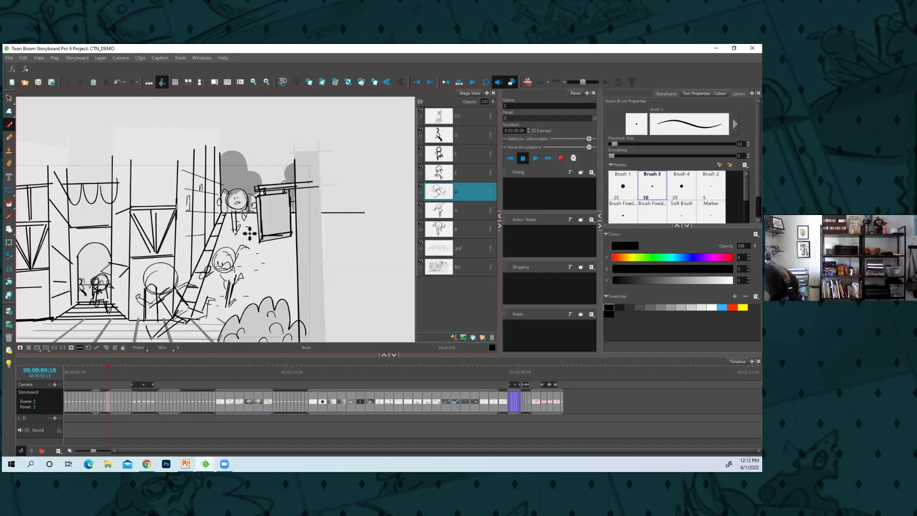
# Turn the light table on, activate layer B and touch up the arms, hands and legs of the character above the wall.
pyautogui.click(9, 363)
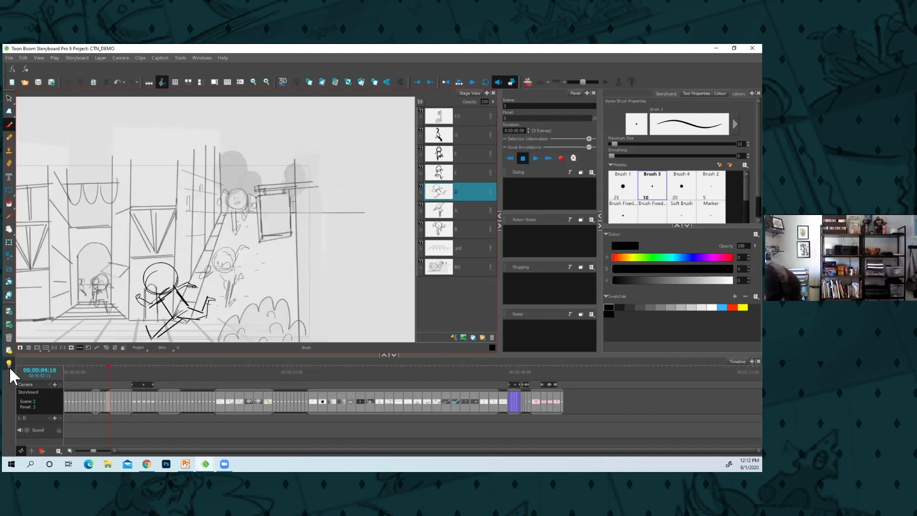
pyautogui.click(458, 226)
pyautogui.moveTo(282, 289); pyautogui.dragTo(227, 334)
pyautogui.press('2')
pyautogui.press('2')
pyautogui.press('2')
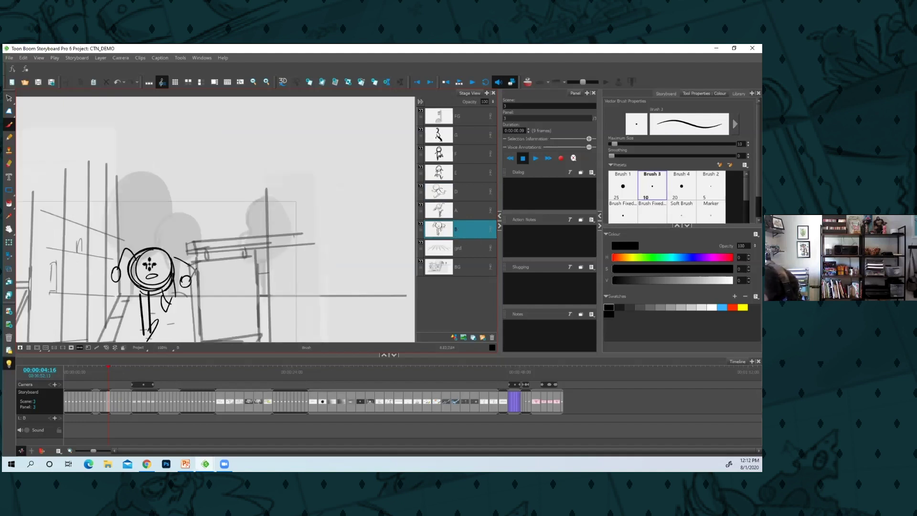
pyautogui.moveTo(215, 270)
pyautogui.mouseDown()
pyautogui.moveTo(230, 239)
pyautogui.moveTo(244, 237)
pyautogui.moveTo(255, 197)
pyautogui.mouseUp()
pyautogui.moveTo(181, 222)
pyautogui.mouseDown()
pyautogui.moveTo(183, 273)
pyautogui.moveTo(193, 261)
pyautogui.mouseUp()
pyautogui.moveTo(199, 251); pyautogui.dragTo(184, 278)
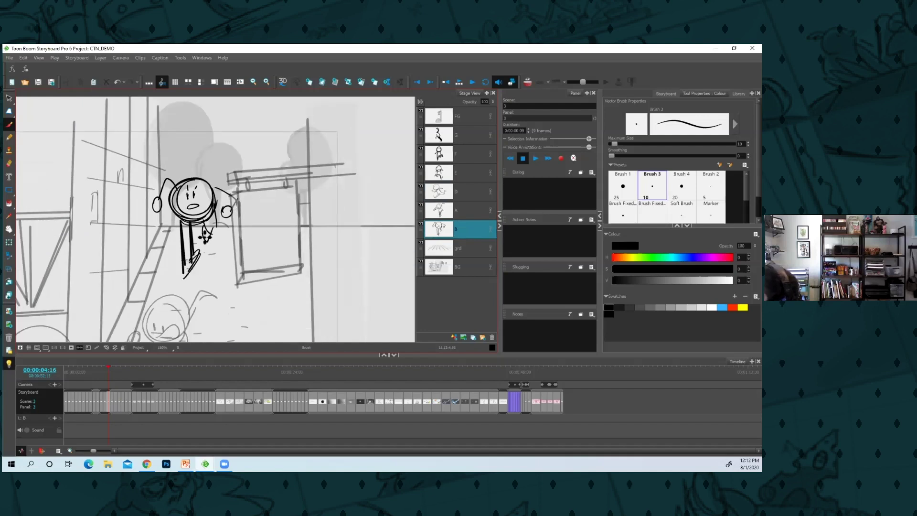
pyautogui.moveTo(203, 221); pyautogui.dragTo(213, 230)
pyautogui.moveTo(167, 177); pyautogui.dragTo(155, 203)
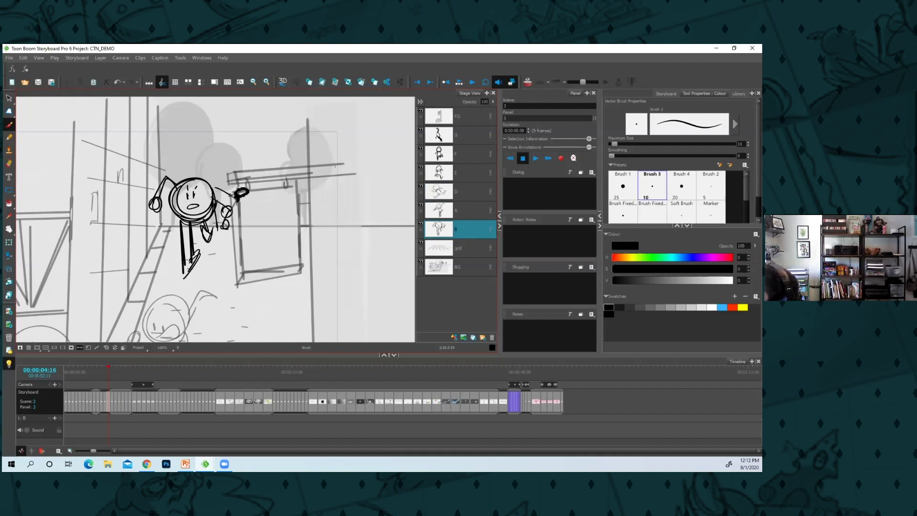
pyautogui.hotkey('alt', 's')
pyautogui.press('2')
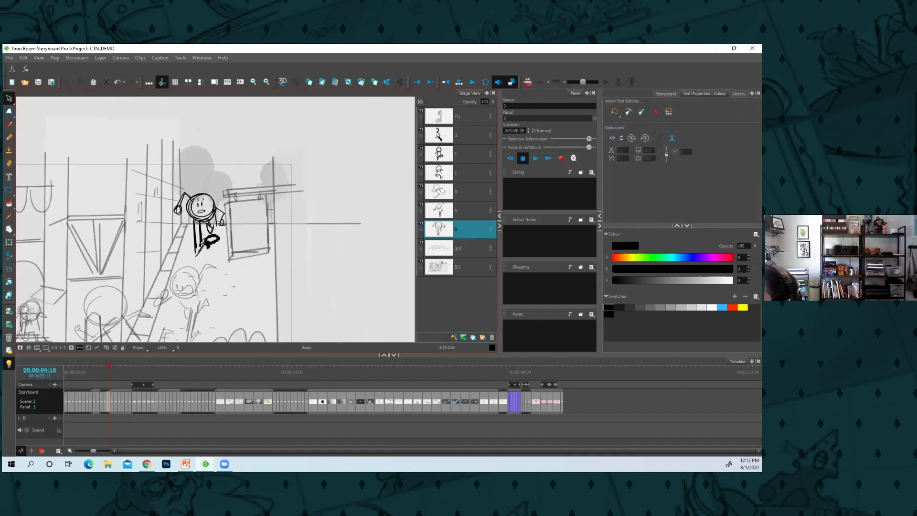
pyautogui.hotkey('alt', 'b')
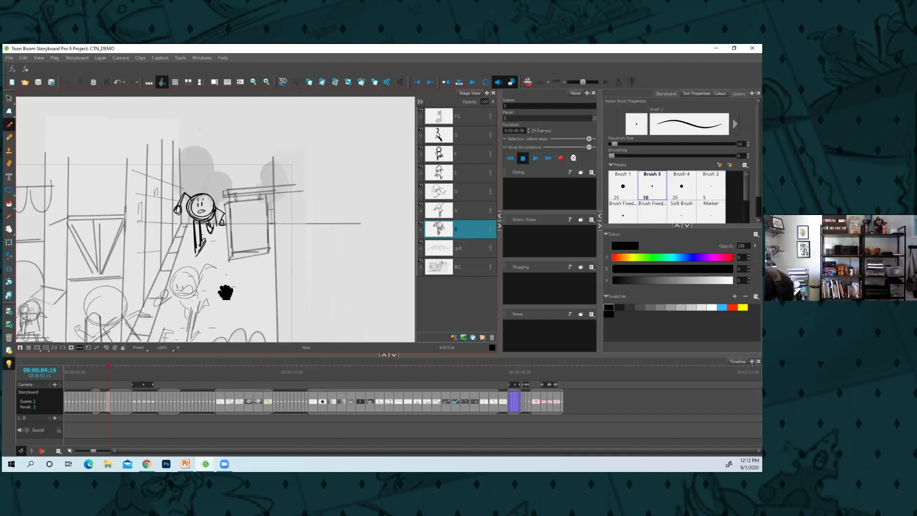
# Activate layer E to view the character in the archway against the dimmed street layout.
pyautogui.moveTo(225, 293); pyautogui.dragTo(252, 256)
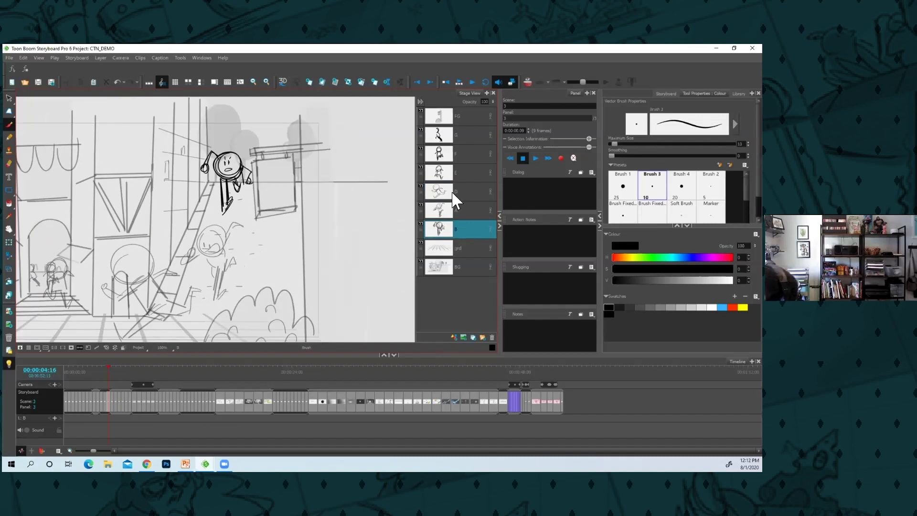
pyautogui.click(458, 178)
pyautogui.moveTo(205, 273); pyautogui.dragTo(330, 270)
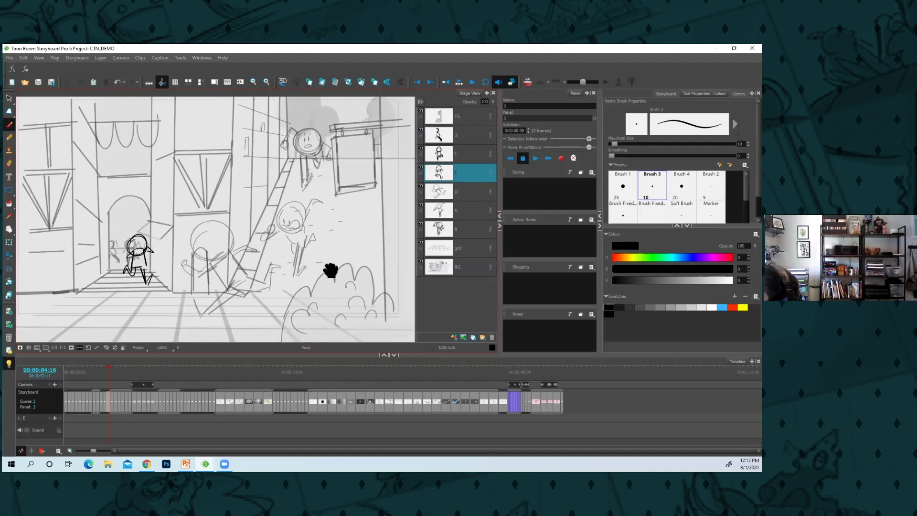
pyautogui.scroll(-5, 286, 296)
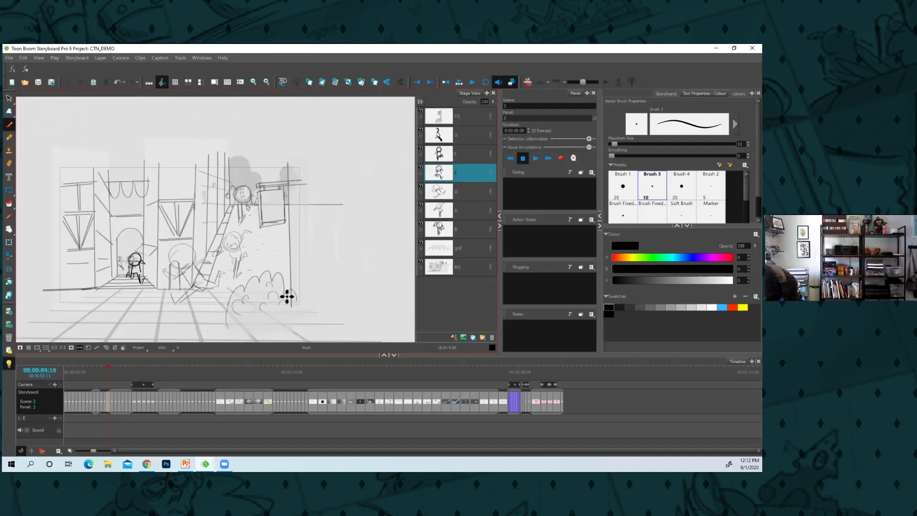
# Duplicate the current panel twice and return to the first of the three matching panels.
pyautogui.click(362, 82)
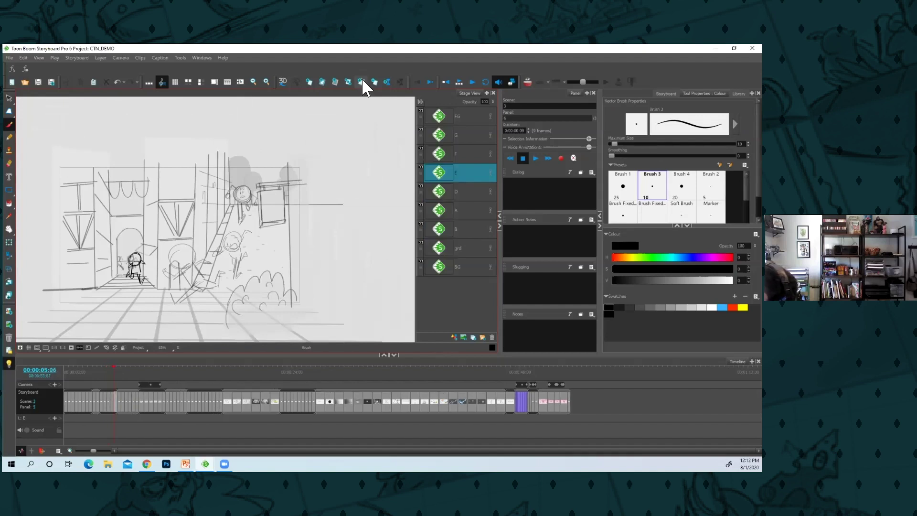
pyautogui.click(362, 82)
pyautogui.press('Left')
pyautogui.press('Left')
pyautogui.press('Left')
pyautogui.press('Left')
pyautogui.press('Left')
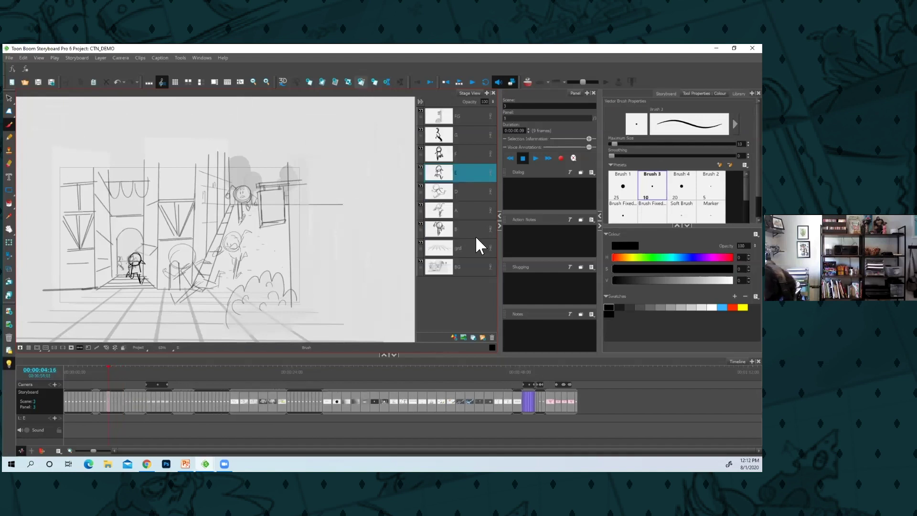
pyautogui.press('Right')
pyautogui.press('Right')
# Delete character layers G through A from this panel, keeping only character layer B.
pyautogui.click(463, 134)
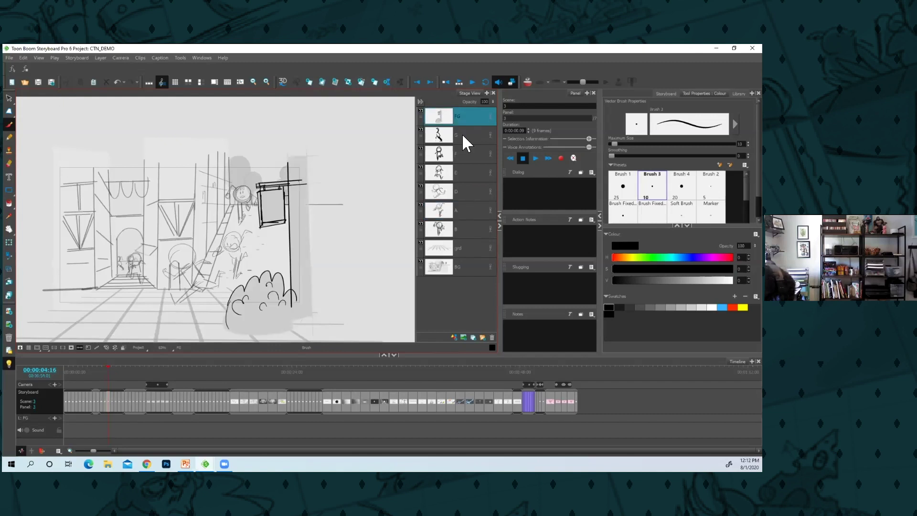
pyautogui.keyDown('shift'); pyautogui.click(461, 208); pyautogui.keyUp('shift')
pyautogui.press('Delete')
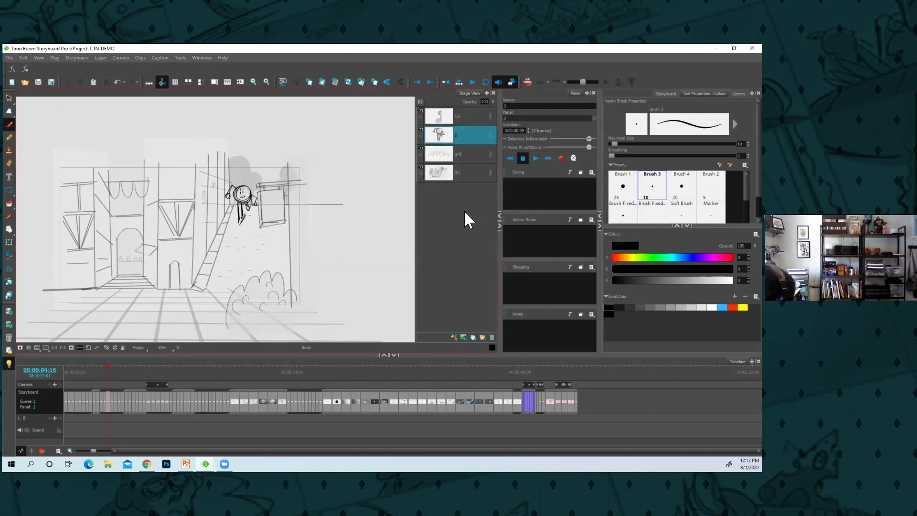
# In the next panel, delete layer B and layers D through G, keeping only character layer A.
pyautogui.press('Right')
pyautogui.press('Delete')
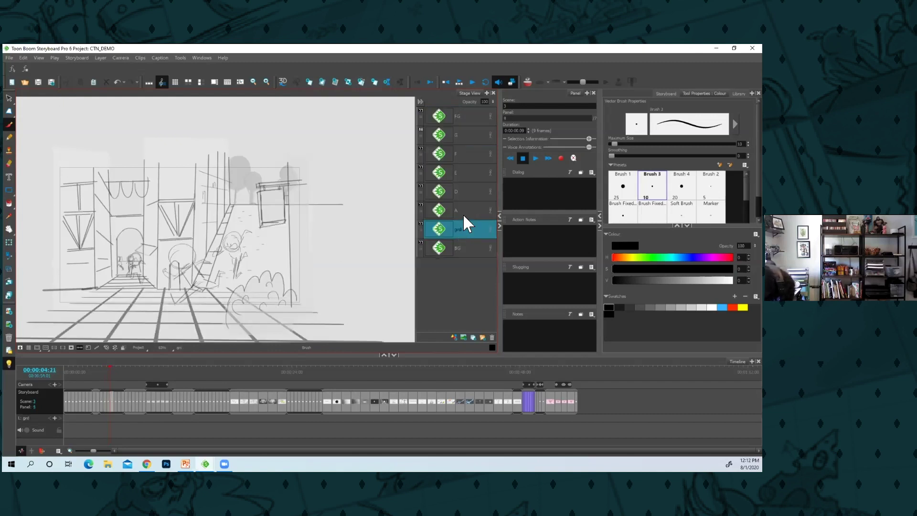
pyautogui.click(460, 210)
pyautogui.click(458, 191)
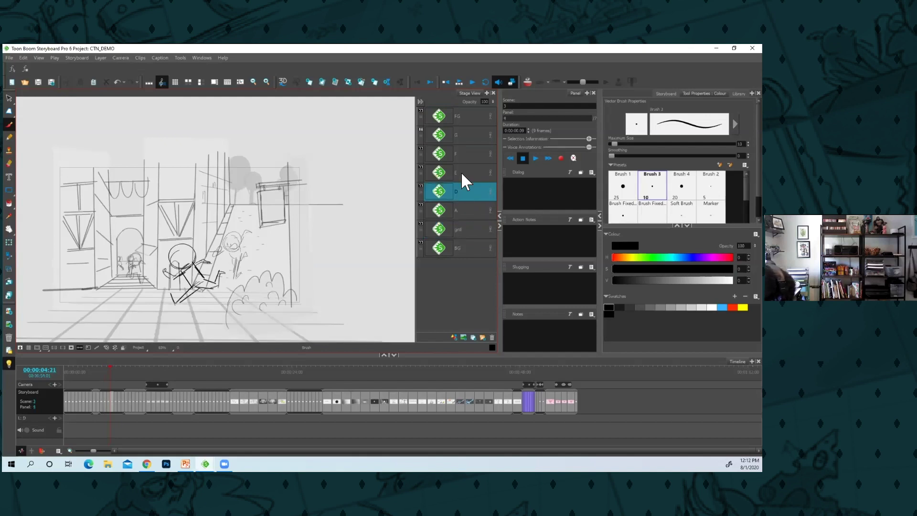
pyautogui.keyDown('shift'); pyautogui.click(460, 133); pyautogui.keyUp('shift')
pyautogui.press('Delete')
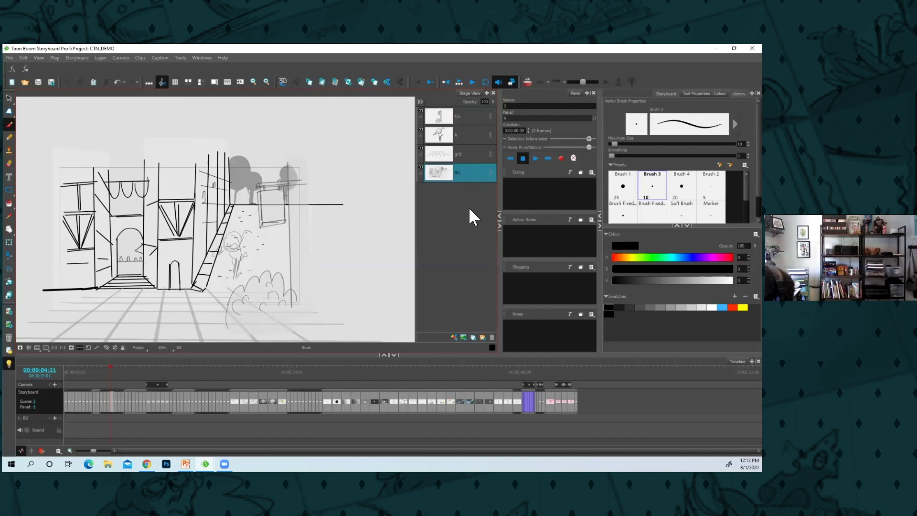
# In the following panel, delete layers A, B, E, F and G, keeping only character layer D.
pyautogui.press('Right')
pyautogui.click(461, 213)
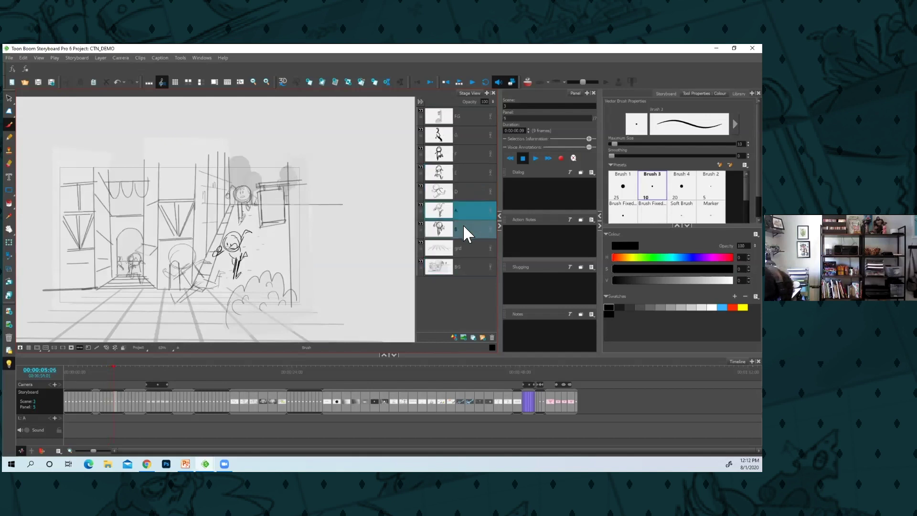
pyautogui.press('Left')
pyautogui.press('Left')
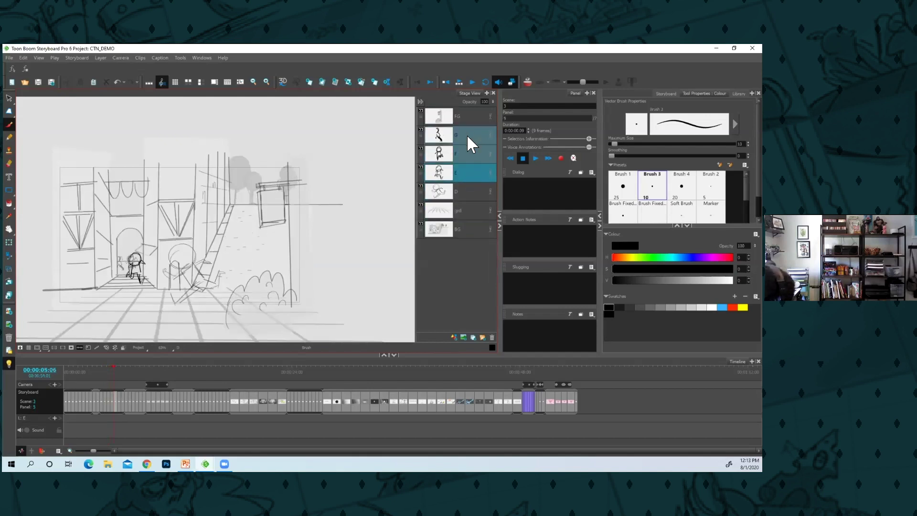
pyautogui.press('Right')
pyautogui.press('Right')
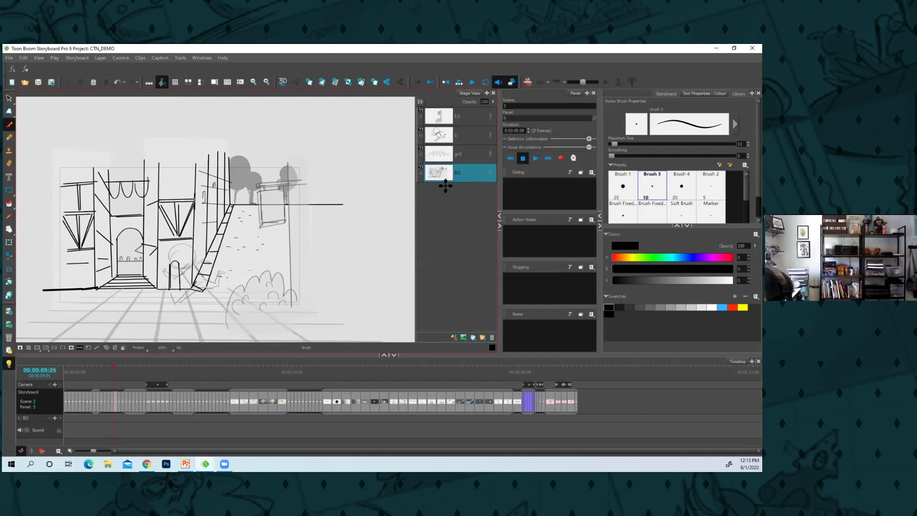
# Flip back and forth through the edited panels to check which character each one shows.
pyautogui.press('Left')
pyautogui.press('Left')
pyautogui.press('Left')
pyautogui.press('Right')
pyautogui.press('Right')
pyautogui.press('Right')
pyautogui.press('Right')
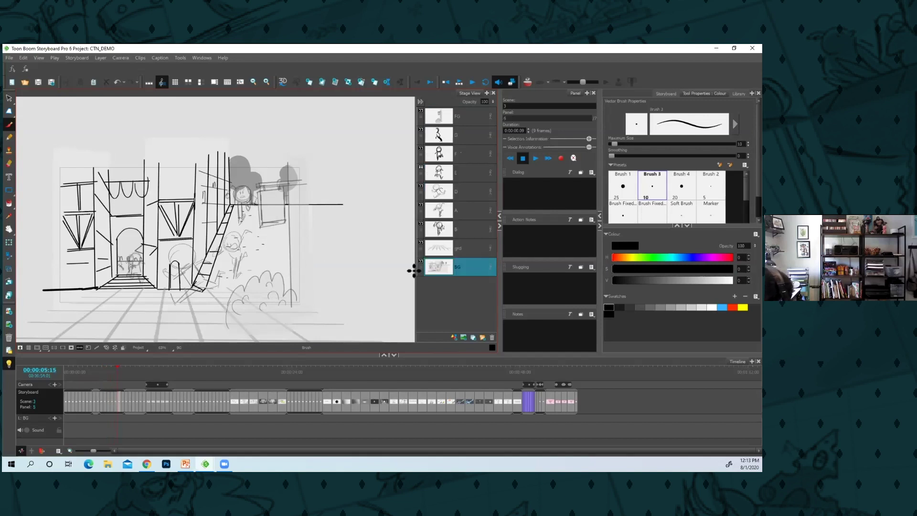
pyautogui.press('Right')
pyautogui.press('Right')
pyautogui.press('Right')
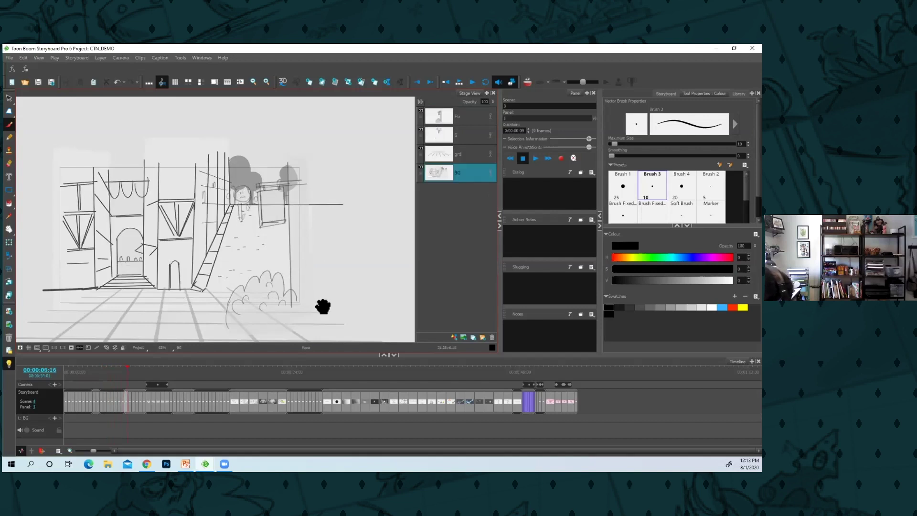
# Step through the next scene's single-character panels and compare them with the full-cast panel, with the light table off.
pyautogui.moveTo(322, 306); pyautogui.dragTo(337, 316)
pyautogui.press('Right')
pyautogui.press('Right')
pyautogui.press('Right')
pyautogui.press('Right')
pyautogui.press('Right')
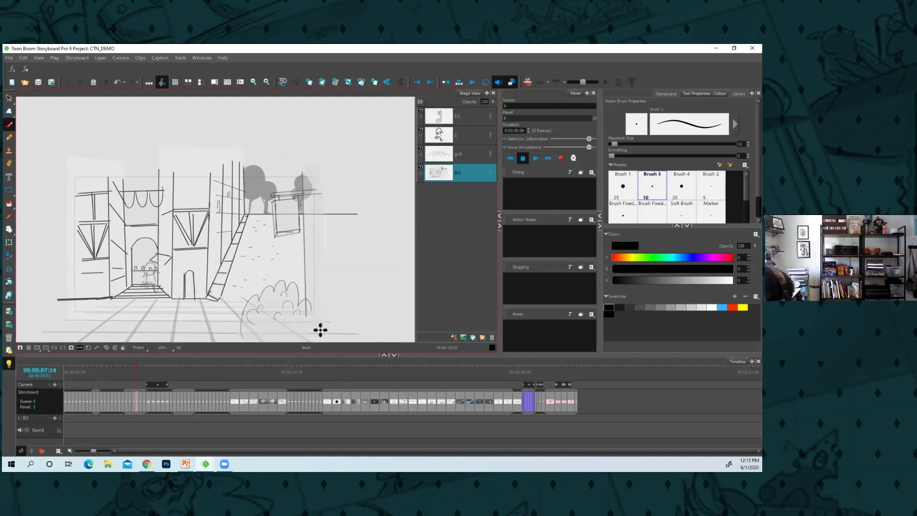
pyautogui.press('Left')
pyautogui.press('Left')
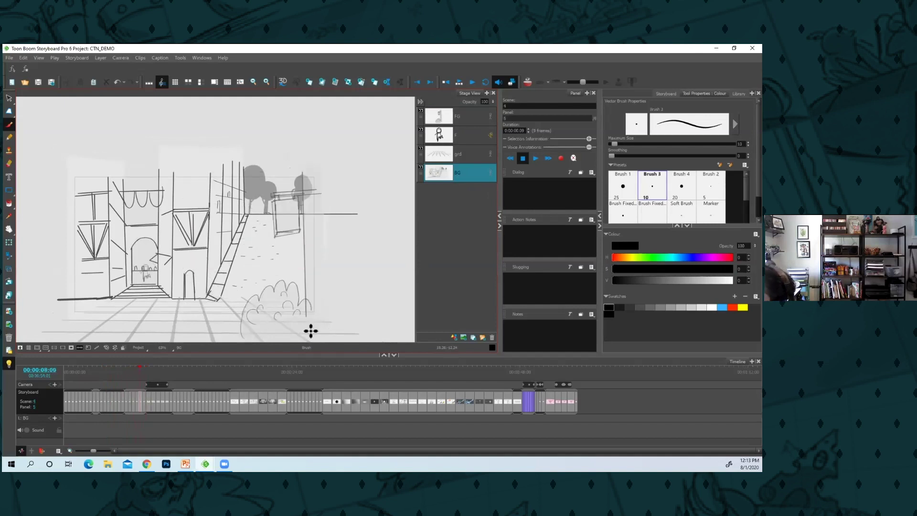
pyautogui.press('Right')
pyautogui.press('Right')
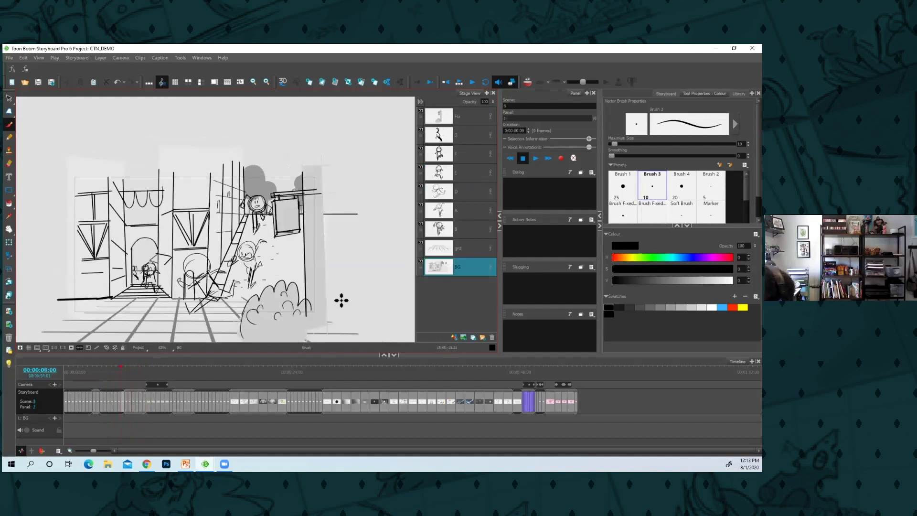
pyautogui.press('Left')
pyautogui.press('Left')
pyautogui.press('Left')
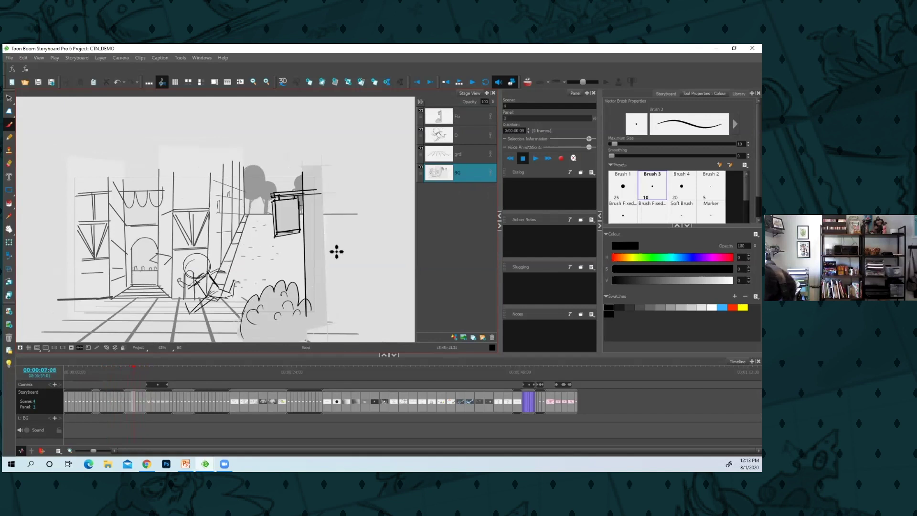
# Add a new vector layer directly above the BG layer in the panel that shows only character D.
pyautogui.press('Right')
pyautogui.click(458, 137)
pyautogui.moveTo(270, 241)
pyautogui.mouseDown()
pyautogui.moveTo(252, 209)
pyautogui.moveTo(299, 253)
pyautogui.moveTo(295, 289)
pyautogui.mouseUp()
pyautogui.click(455, 173)
pyautogui.press('2')
pyautogui.press('2')
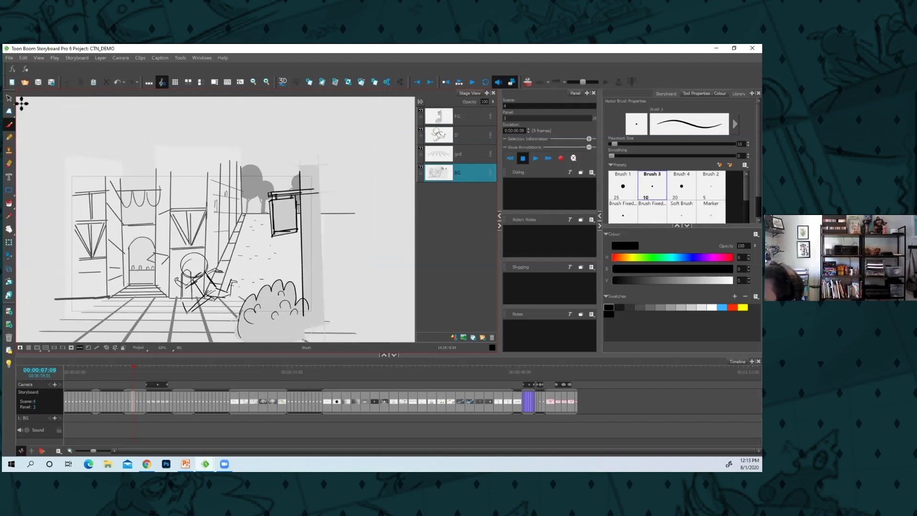
pyautogui.rightClick(458, 170)
pyautogui.click(475, 174)
pyautogui.press('1')
pyautogui.press('1')
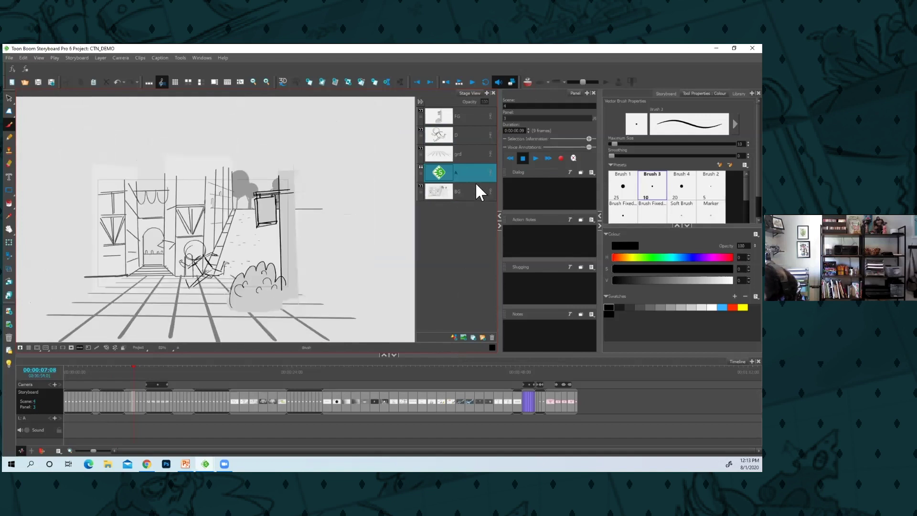
# Cover the layout with a white-filled rectangle on the new layer and lower the layer's opacity to fade the background.
pyautogui.hotkey('alt', '7')
pyautogui.moveTo(86, 162); pyautogui.dragTo(300, 309)
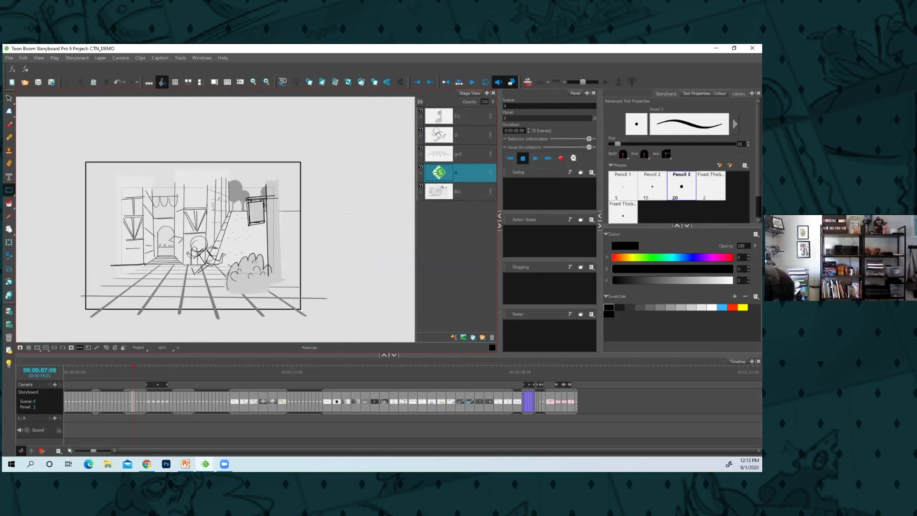
pyautogui.click(8, 203)
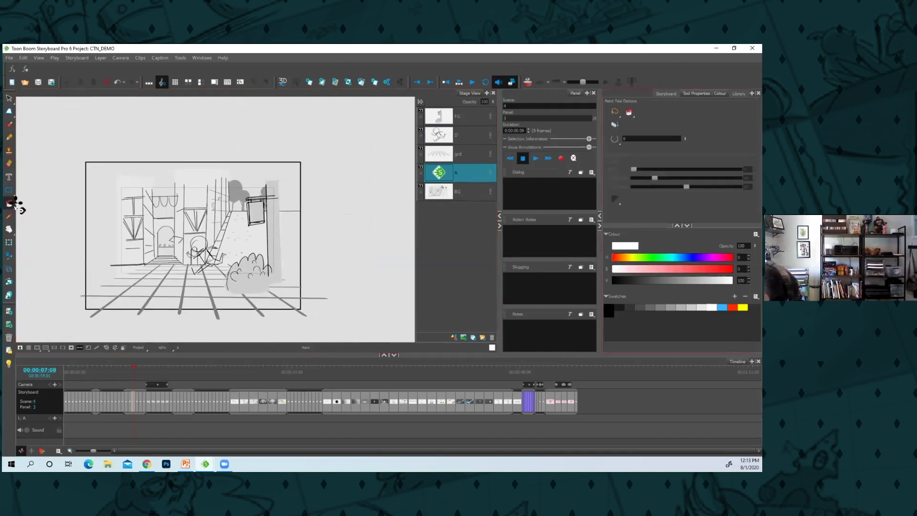
pyautogui.click(260, 220)
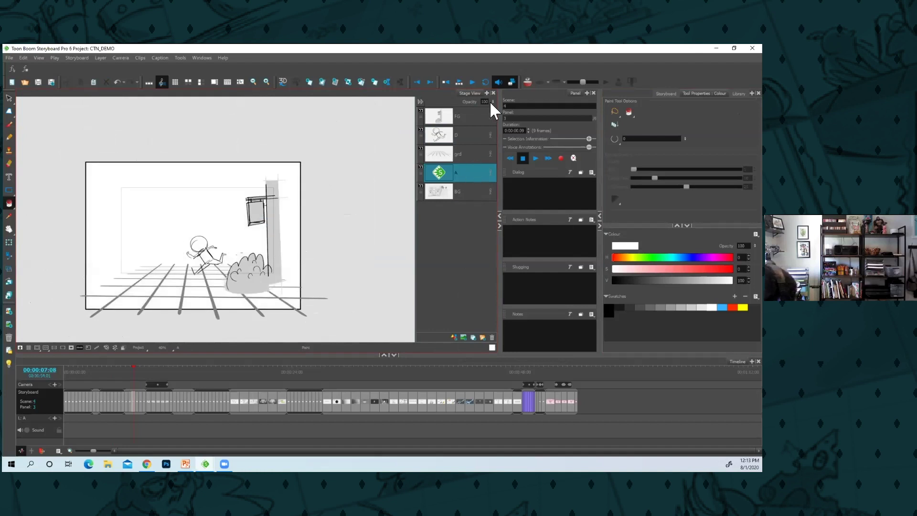
pyautogui.moveTo(492, 102); pyautogui.dragTo(487, 134)
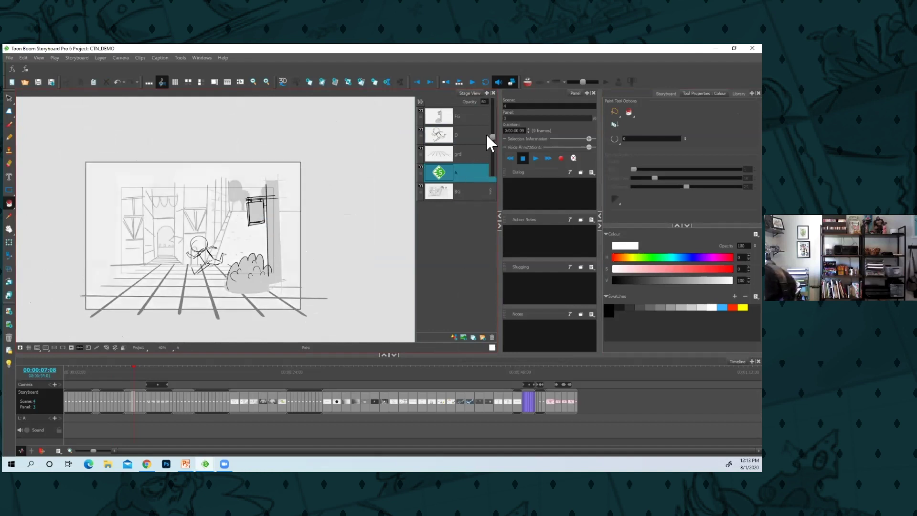
# Rename the new overlay layer above BG as "white".
pyautogui.press('2')
pyautogui.press('2')
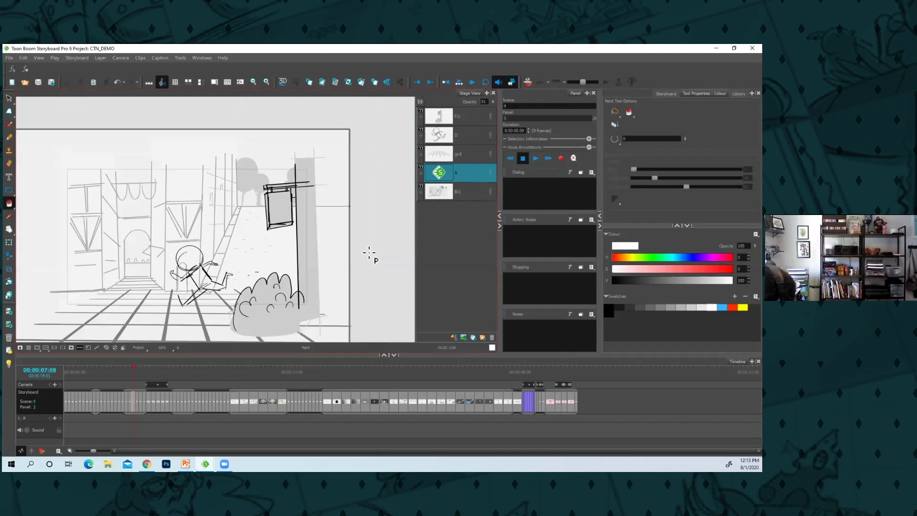
pyautogui.doubleClick(458, 171)
pyautogui.write('white')
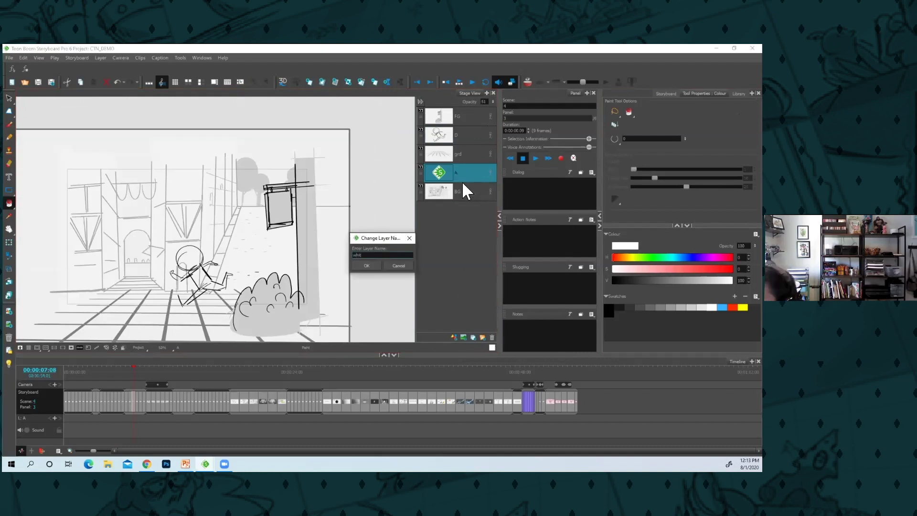
pyautogui.click(367, 265)
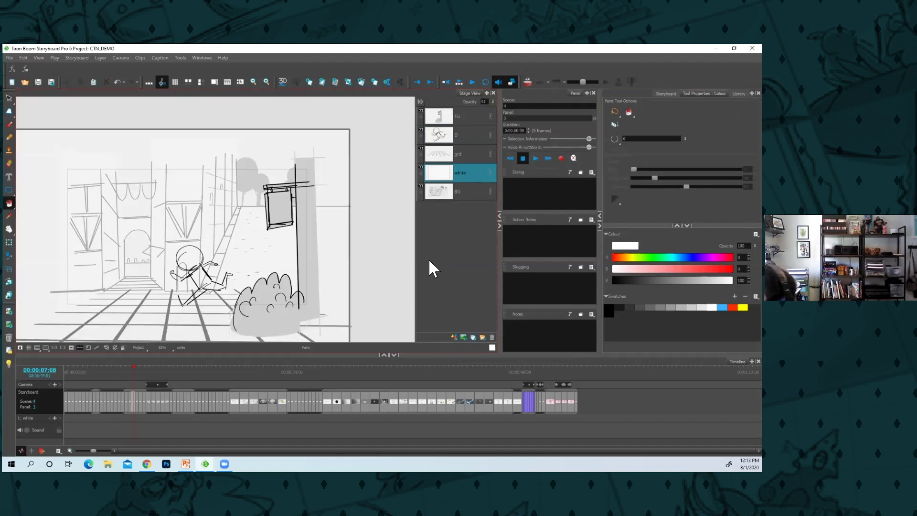
# Duplicate the panel and delete the white layer from the copy.
pyautogui.click(362, 83)
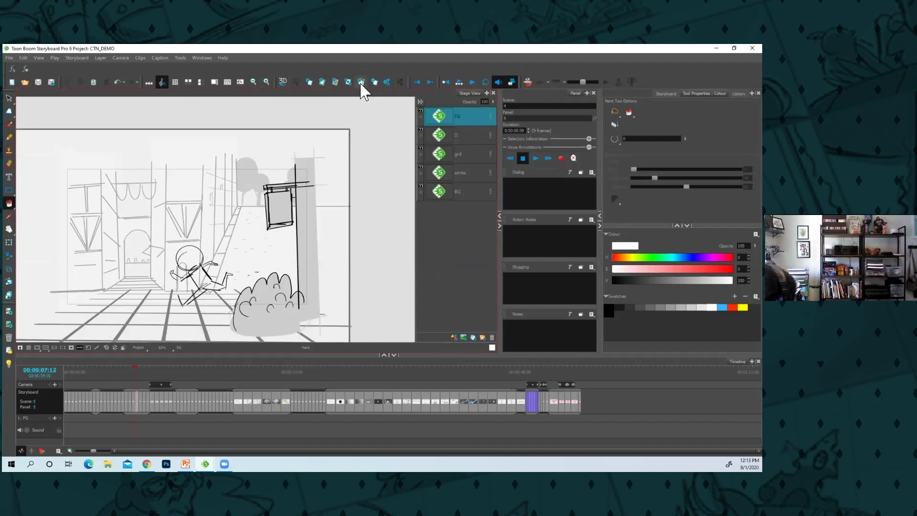
pyautogui.click(466, 168)
pyautogui.press('Delete')
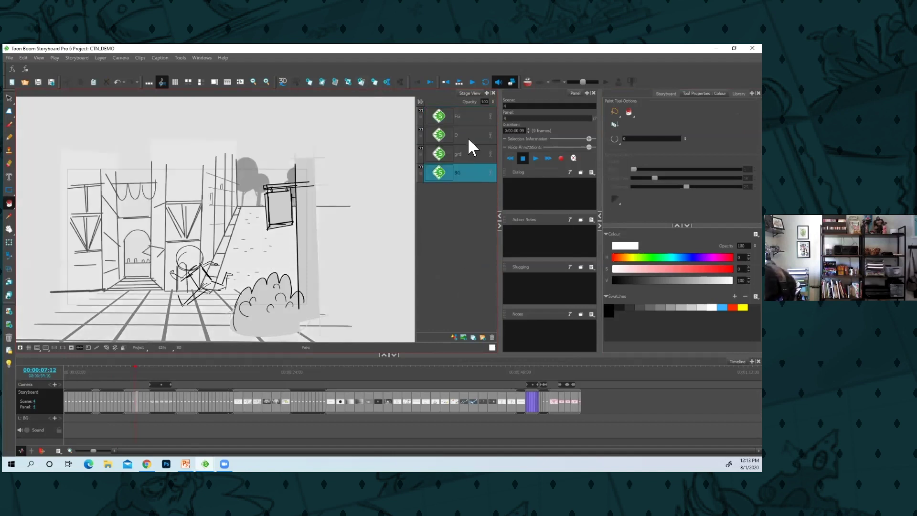
# With the light table on, generate an auto-matte of the D layer in custom white on a new layer.
pyautogui.click(468, 139)
pyautogui.click(468, 152)
pyautogui.hotkey('alt', 'b')
pyautogui.click(10, 362)
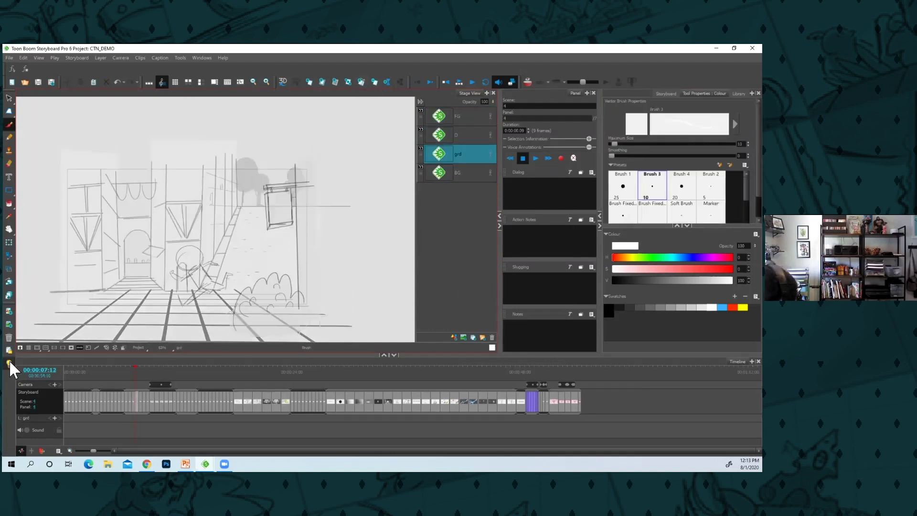
pyautogui.click(469, 133)
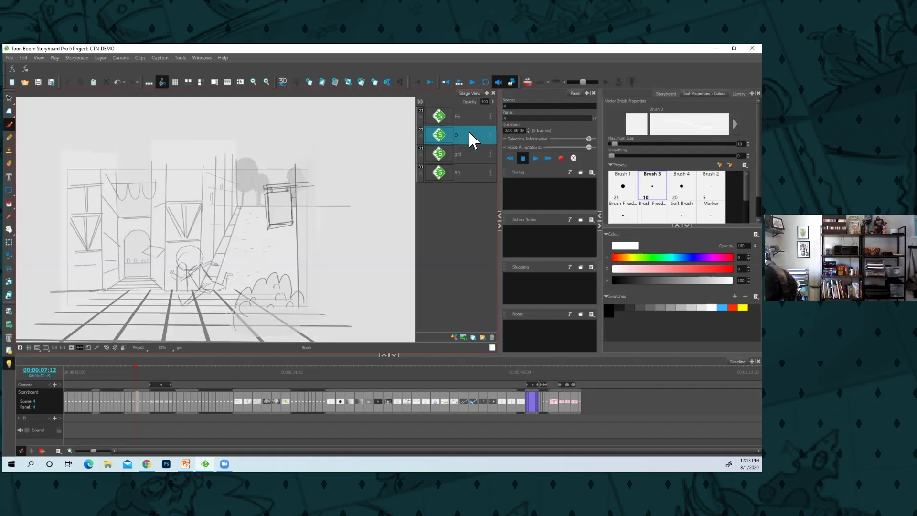
pyautogui.click(119, 56)
pyautogui.moveTo(96, 56)
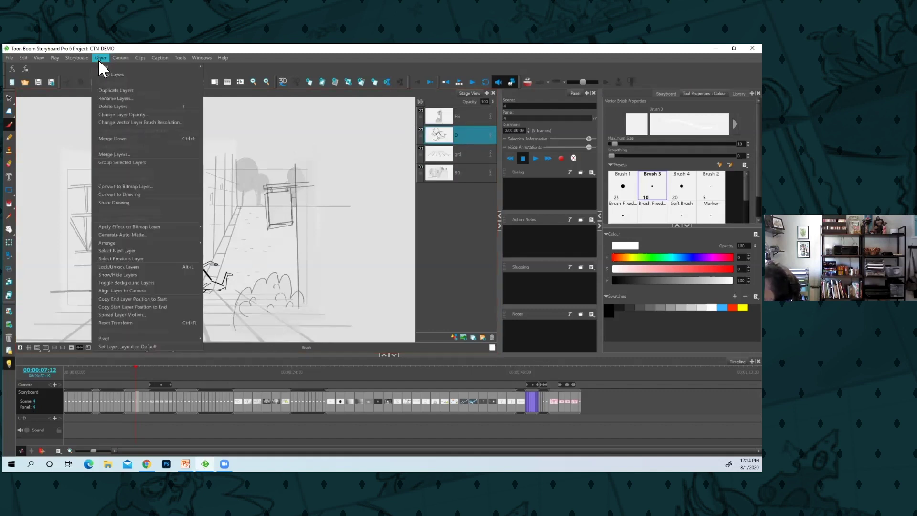
pyautogui.click(142, 234)
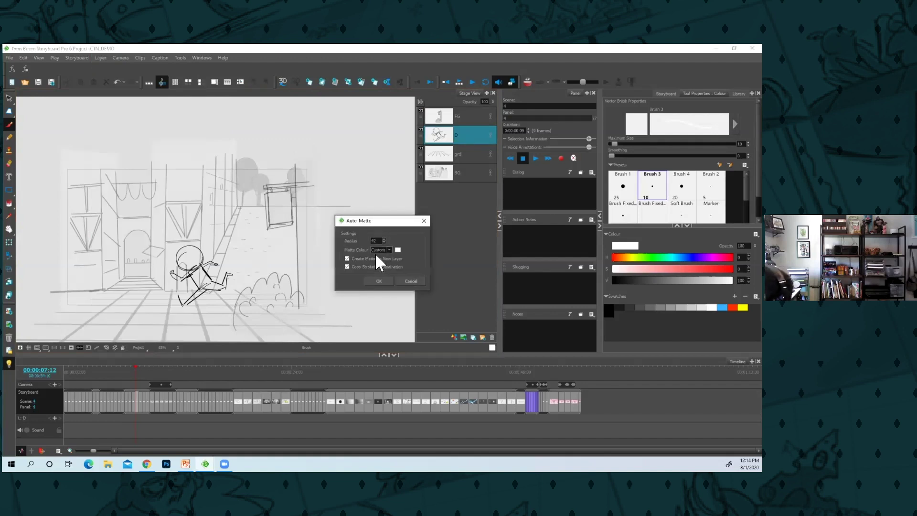
pyautogui.click(383, 281)
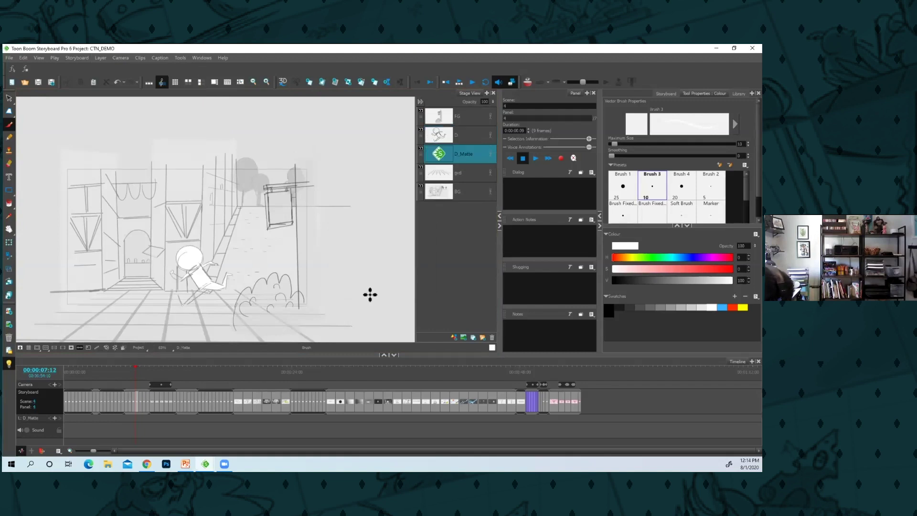
# Fill the gaps left in the running character's matte with white and turn the light table off.
pyautogui.moveTo(269, 294); pyautogui.dragTo(287, 269)
pyautogui.press('2')
pyautogui.press('2')
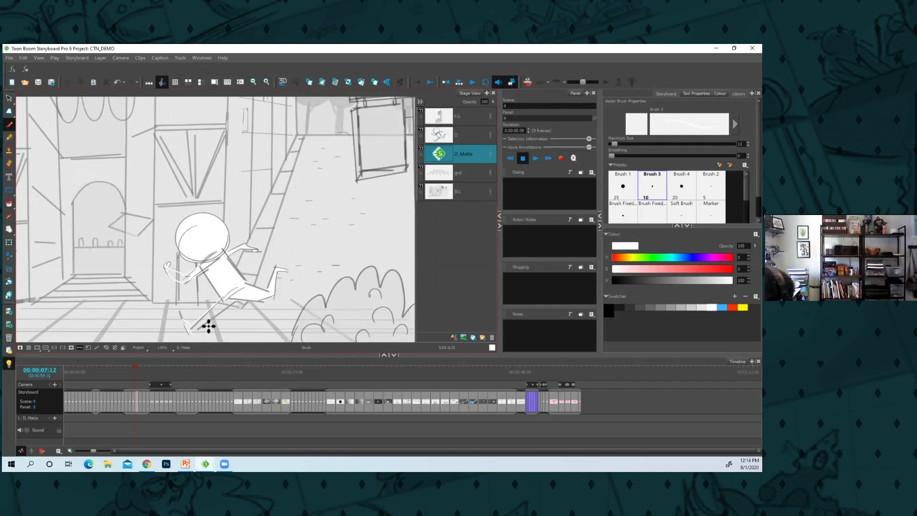
pyautogui.hotkey('alt', 'i')
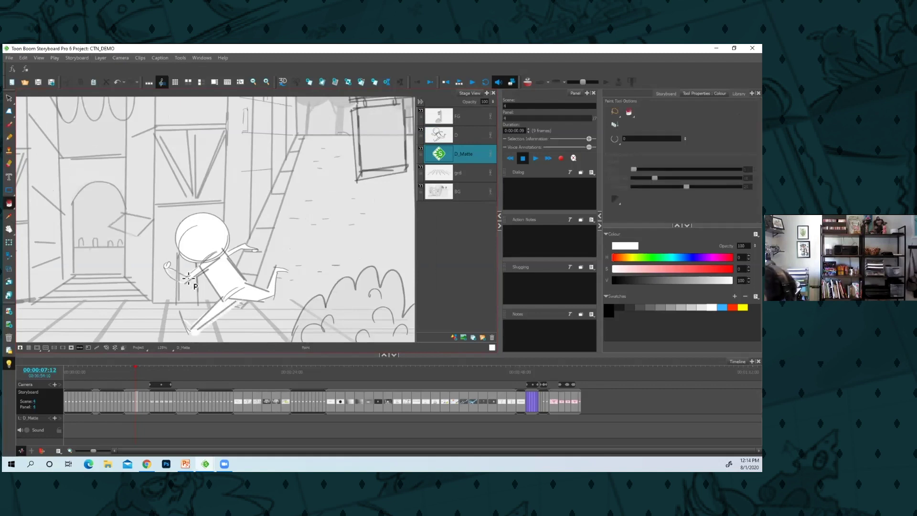
pyautogui.press('1')
pyautogui.press('1')
pyautogui.click(10, 363)
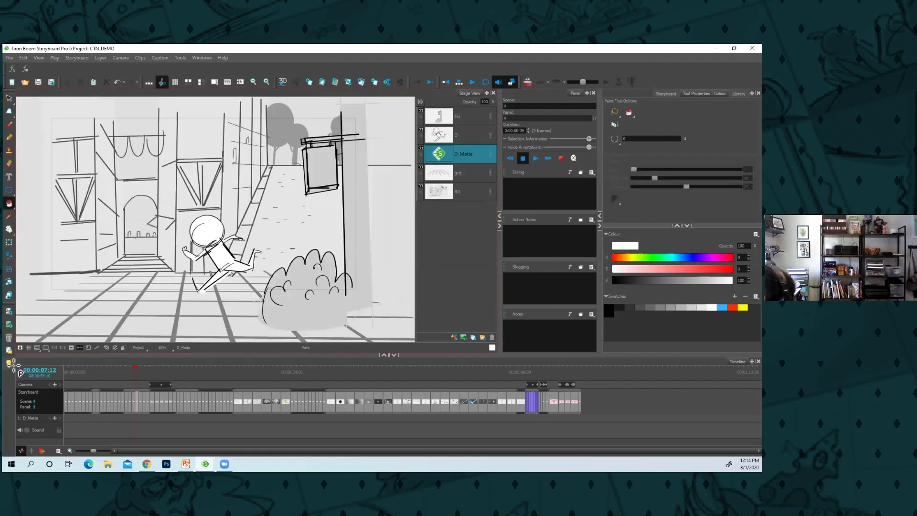
pyautogui.click(268, 295)
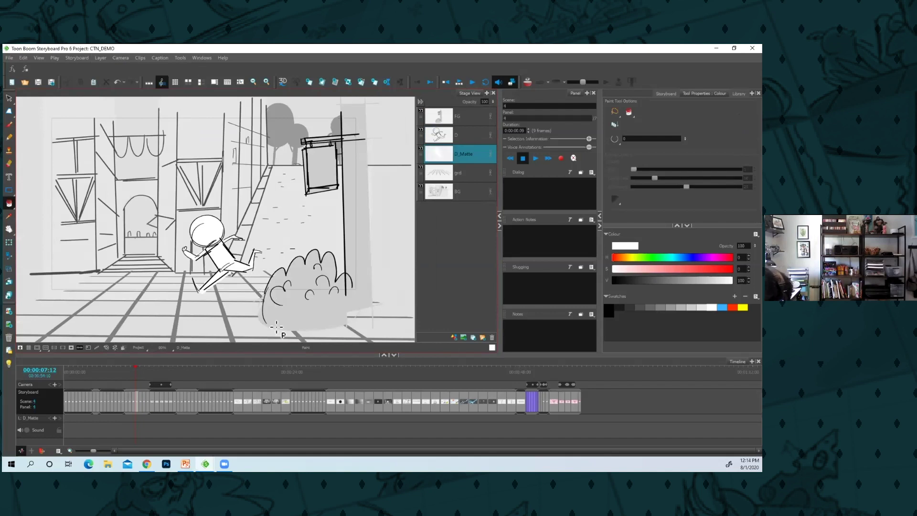
# Mask the view to the camera frame and compare the panel with the white overlay against the matted panel.
pyautogui.press('Up')
pyautogui.press('Up')
pyautogui.press('space')
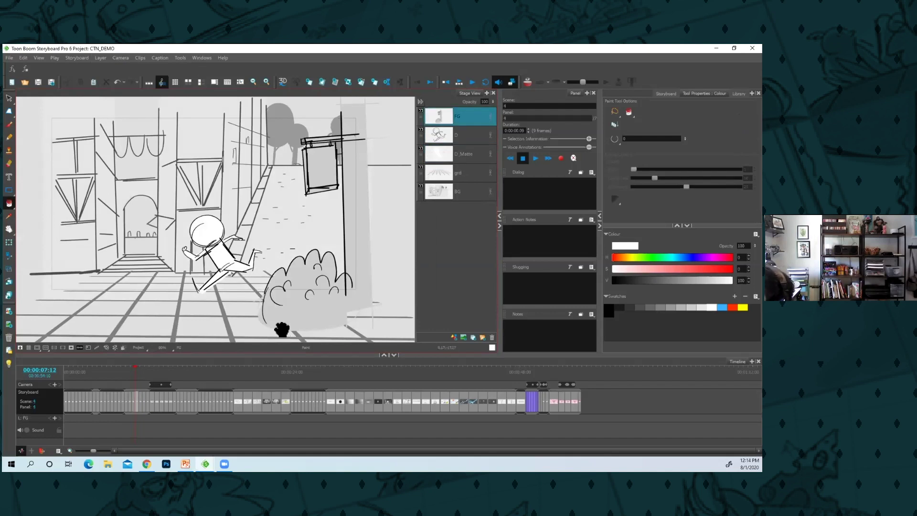
pyautogui.press('1')
pyautogui.press('Left')
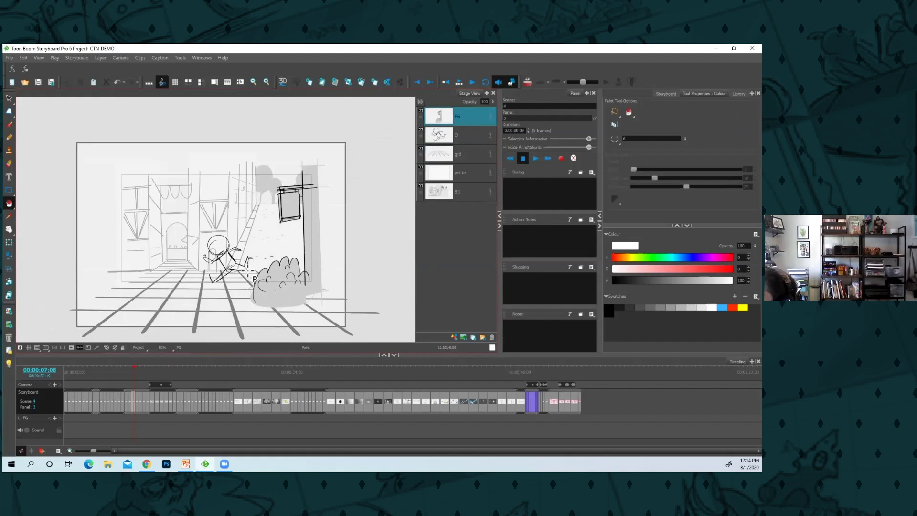
pyautogui.click(72, 347)
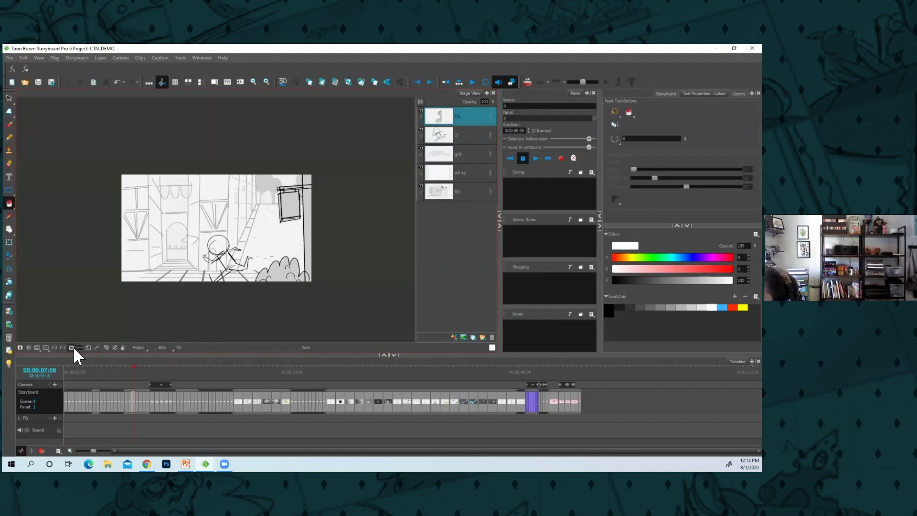
pyautogui.press('f')
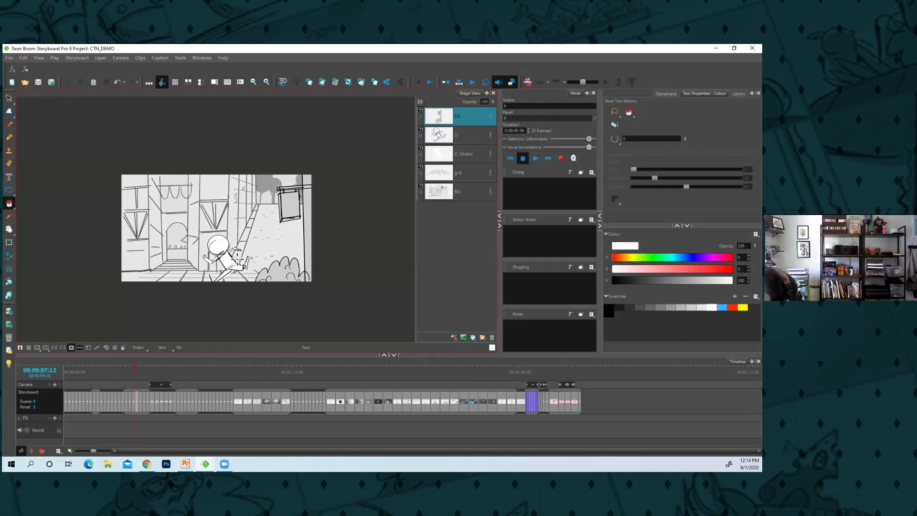
pyautogui.press('d')
pyautogui.press('2')
pyautogui.press('2')
pyautogui.press('2')
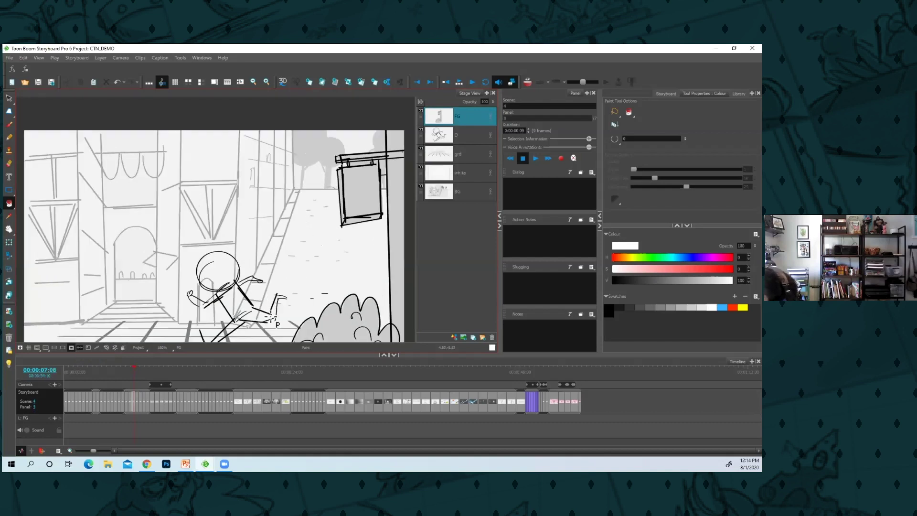
# Copy the D_Matte layer and paste it above the grd layer in the panel with the white overlay.
pyautogui.press('f')
pyautogui.rightClick(460, 152)
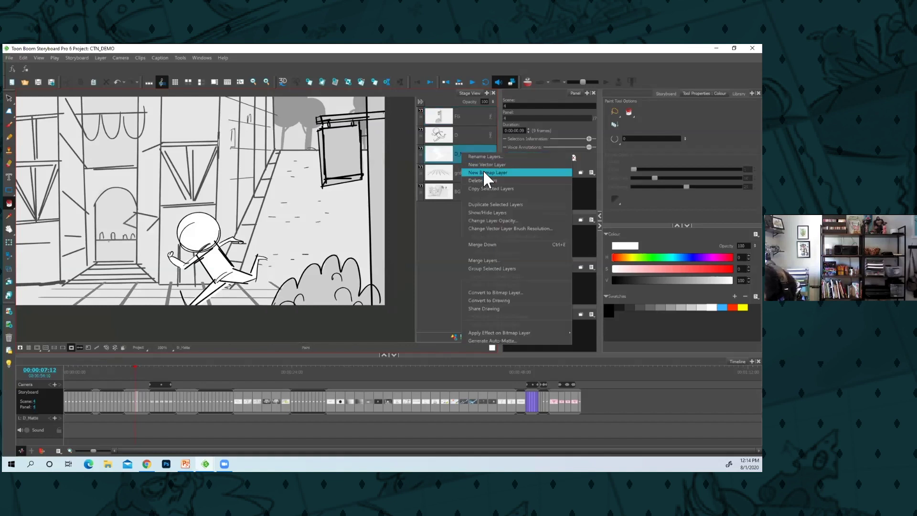
pyautogui.click(483, 187)
pyautogui.press('d')
pyautogui.rightClick(457, 155)
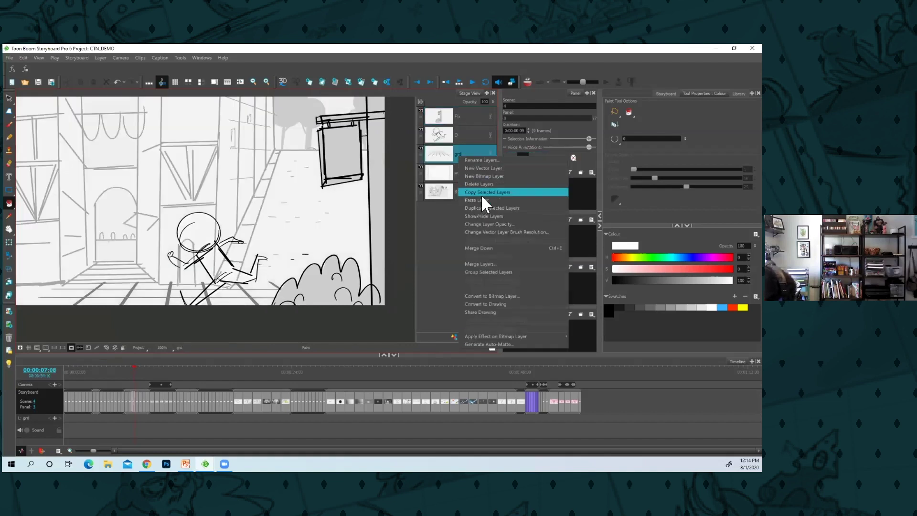
pyautogui.click(481, 198)
# Inspect the matted character over the faded background and compare it with the panel that has only the matte.
pyautogui.press('1')
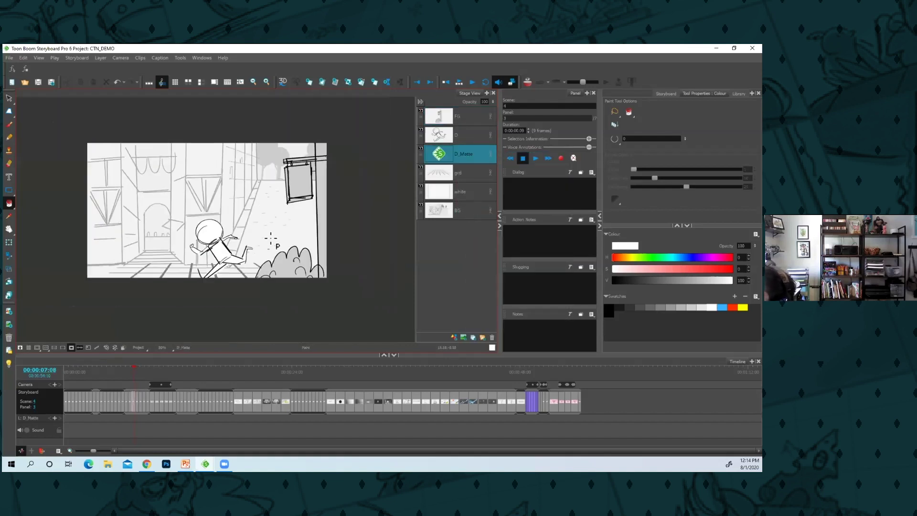
pyautogui.press('2')
pyautogui.press('2')
pyautogui.press('2')
pyautogui.press('2')
pyautogui.press('2')
pyautogui.press('2')
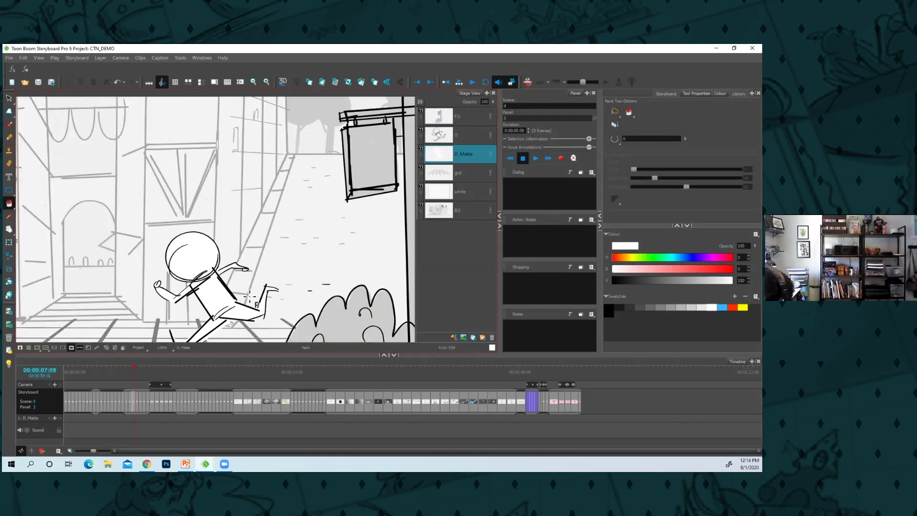
pyautogui.hotkey('alt', 'b')
pyautogui.scroll(-3, 219, 317)
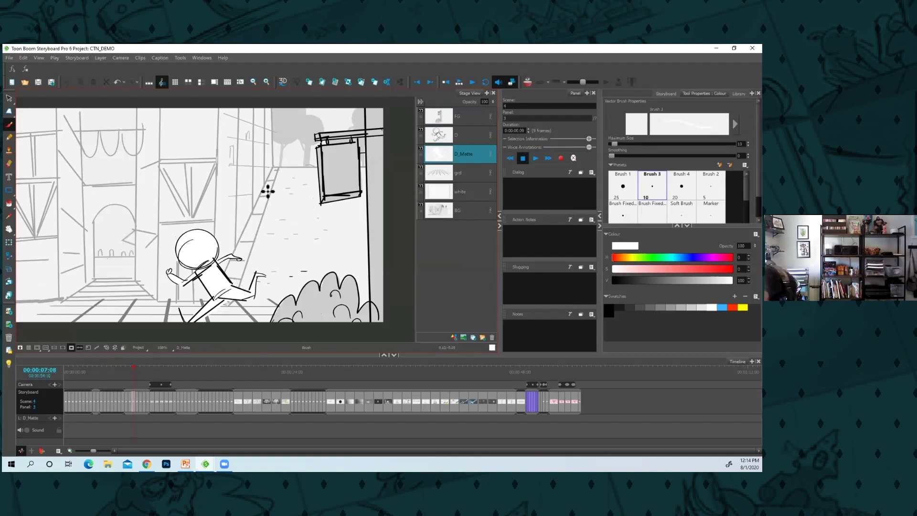
pyautogui.scroll(-2, 262, 204)
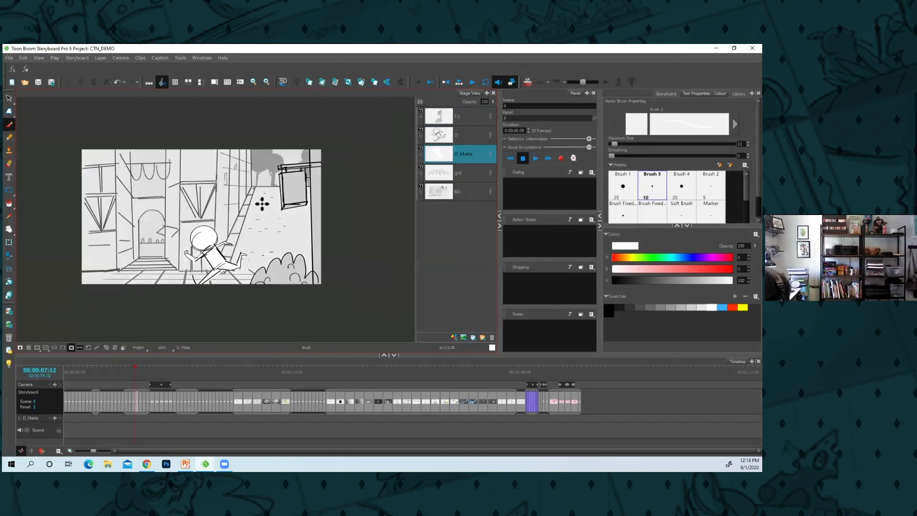
# Go to the first panel of scene 5 and play the scene to review its camera move.
pyautogui.press('Right')
pyautogui.press('Right')
pyautogui.press('Right')
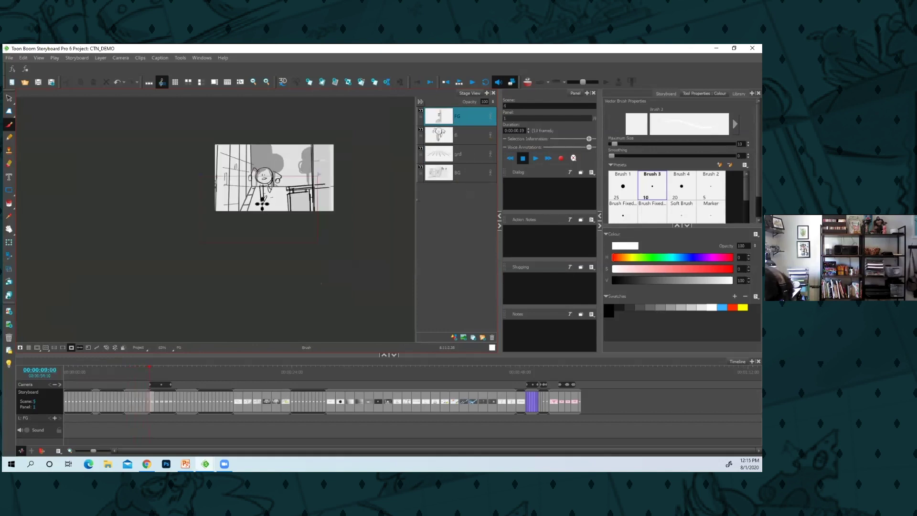
pyautogui.click(149, 369)
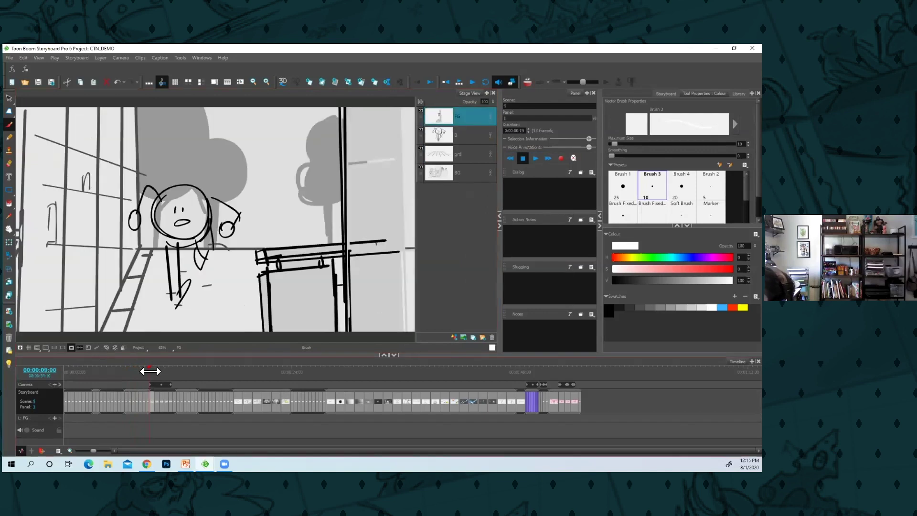
pyautogui.moveTo(149, 372)
pyautogui.mouseDown()
pyautogui.moveTo(170, 372)
pyautogui.moveTo(150, 374)
pyautogui.moveTo(170, 379)
pyautogui.moveTo(154, 382)
pyautogui.mouseUp()
pyautogui.click(473, 82)
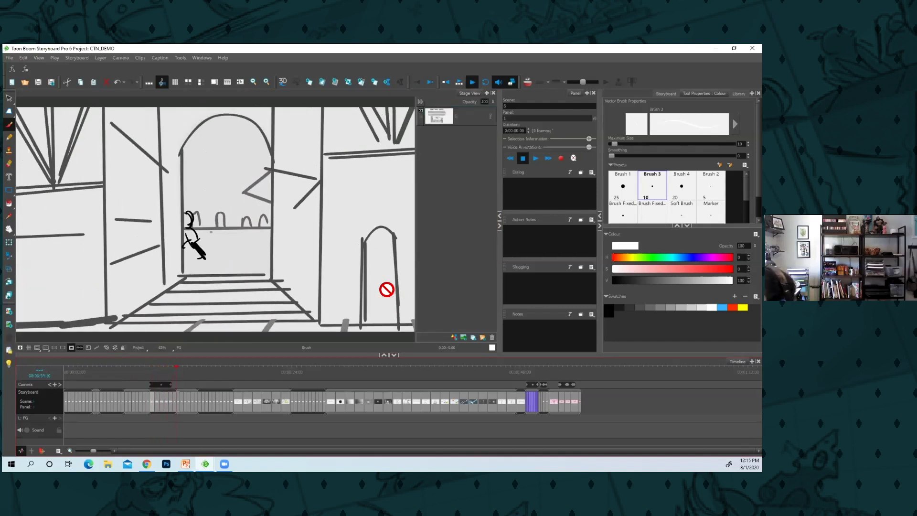
# Delete the camera keyframes of scene 5 to remove its existing camera move.
pyautogui.click(157, 367)
pyautogui.click(157, 367)
pyautogui.scroll(2, 167, 377)
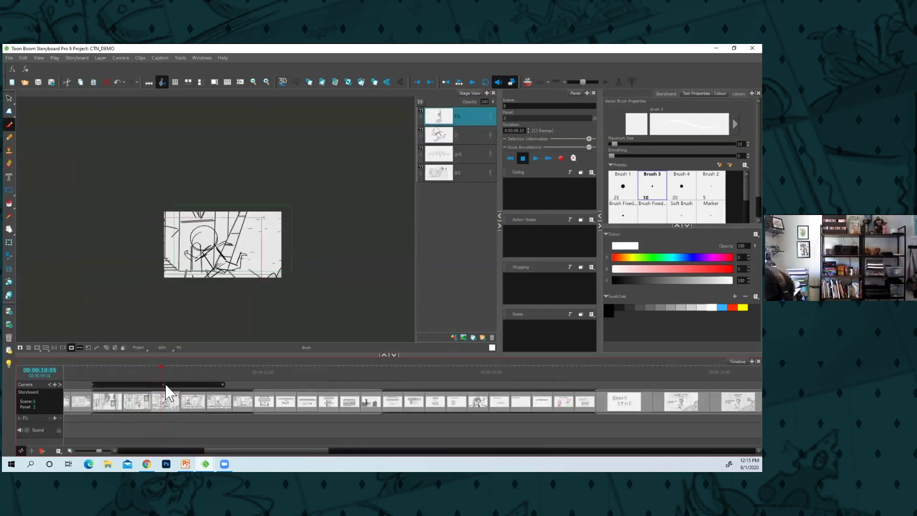
pyautogui.click(222, 380)
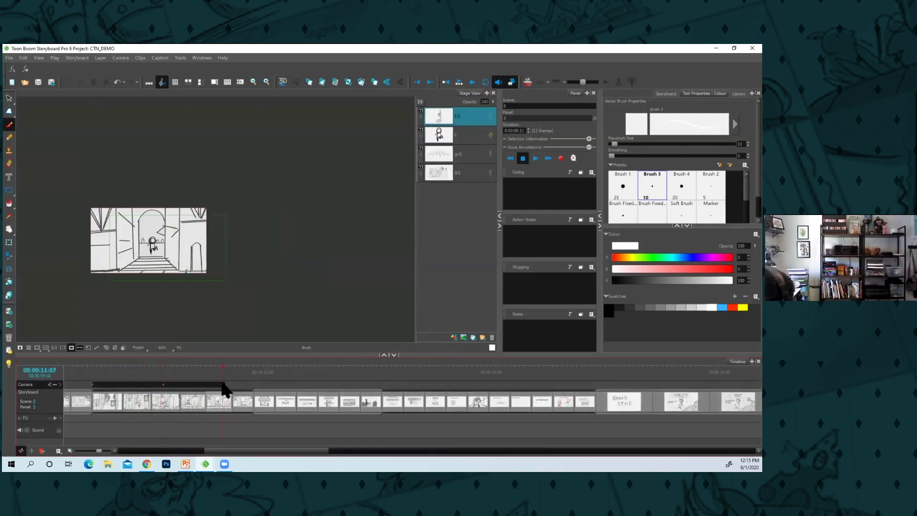
pyautogui.press('Delete')
pyautogui.click(93, 384)
pyautogui.press('Delete')
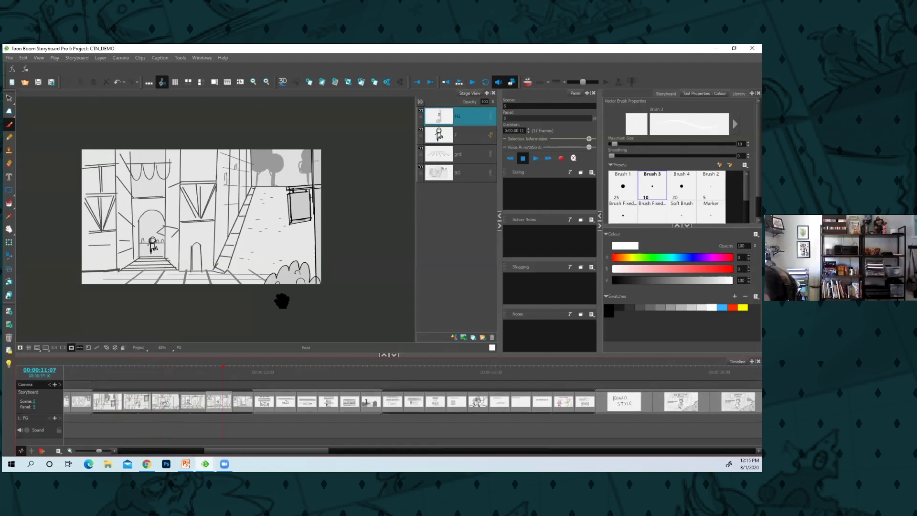
# Scrub through scene 5 to check the characters and foreground without the camera move.
pyautogui.moveTo(272, 302); pyautogui.dragTo(264, 316)
pyautogui.click(152, 374)
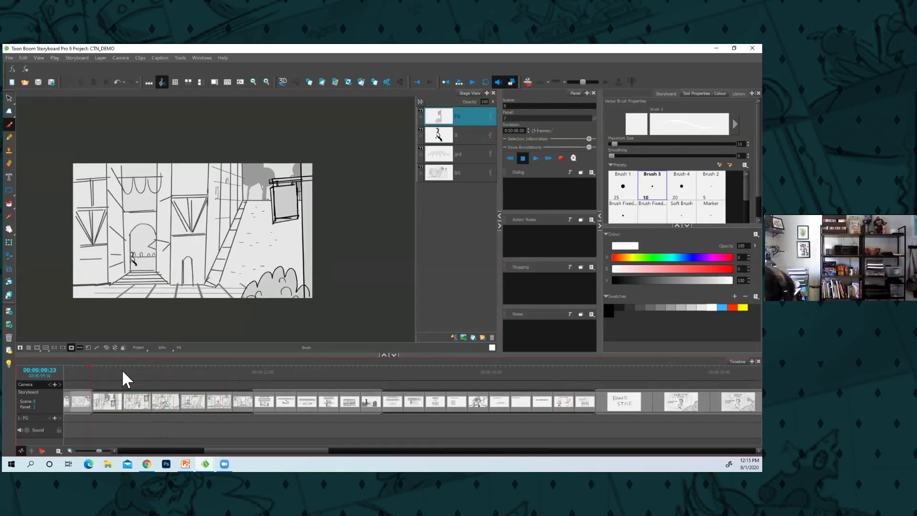
pyautogui.moveTo(154, 372); pyautogui.dragTo(251, 372)
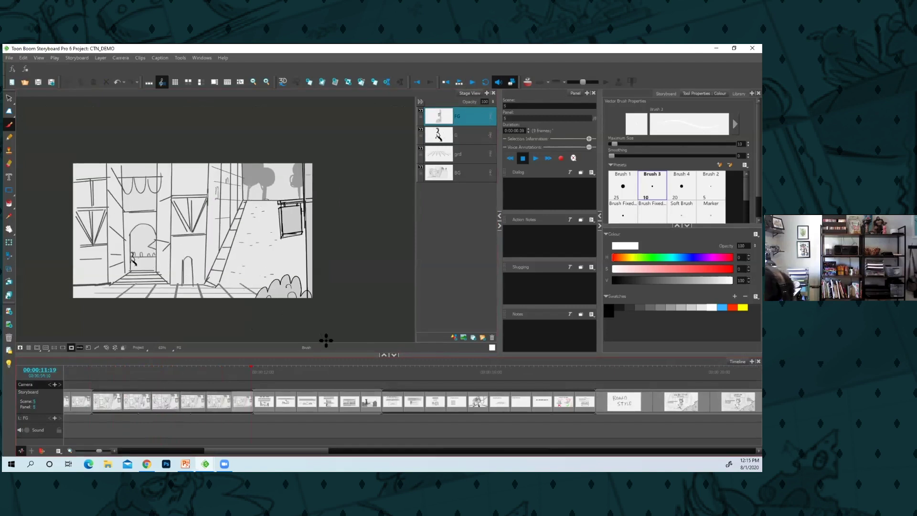
# Add a camera keyframe at the start of scene 5.
pyautogui.click(106, 411)
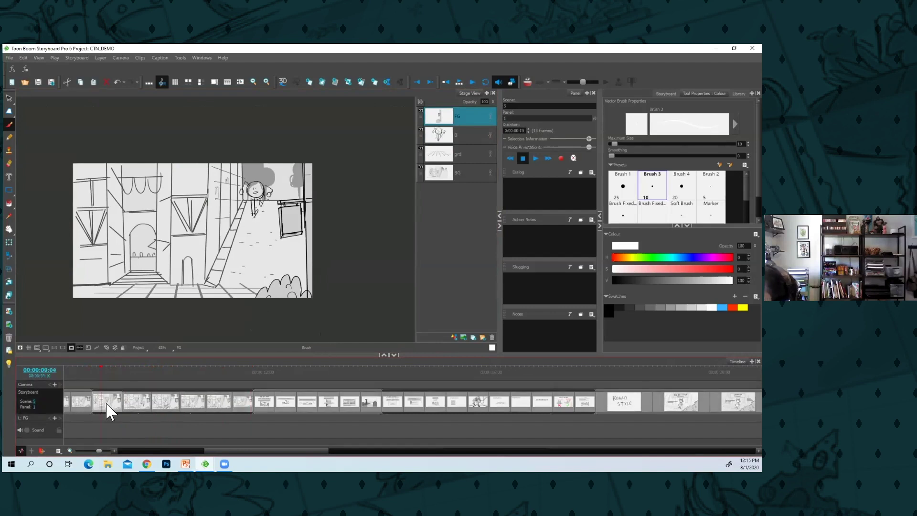
pyautogui.click(118, 58)
pyautogui.click(135, 89)
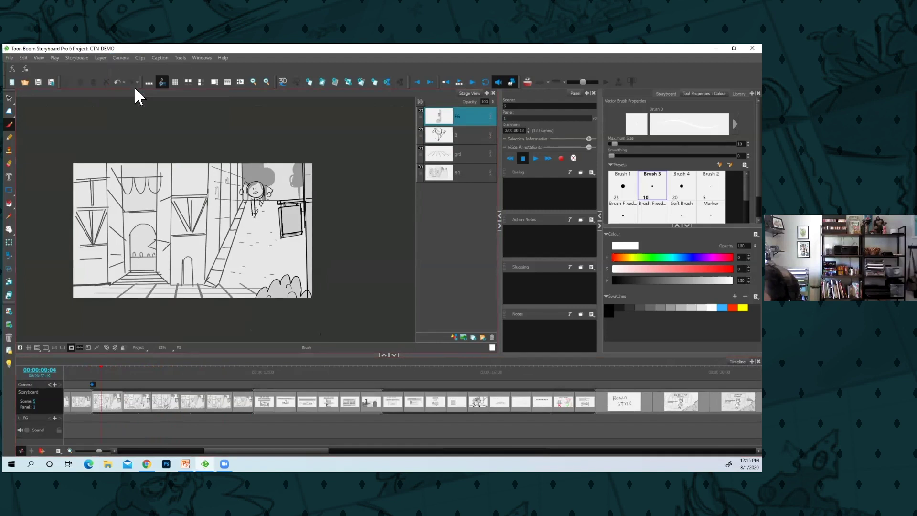
# Add a second camera keyframe at the end of scene 5.
pyautogui.click(237, 369)
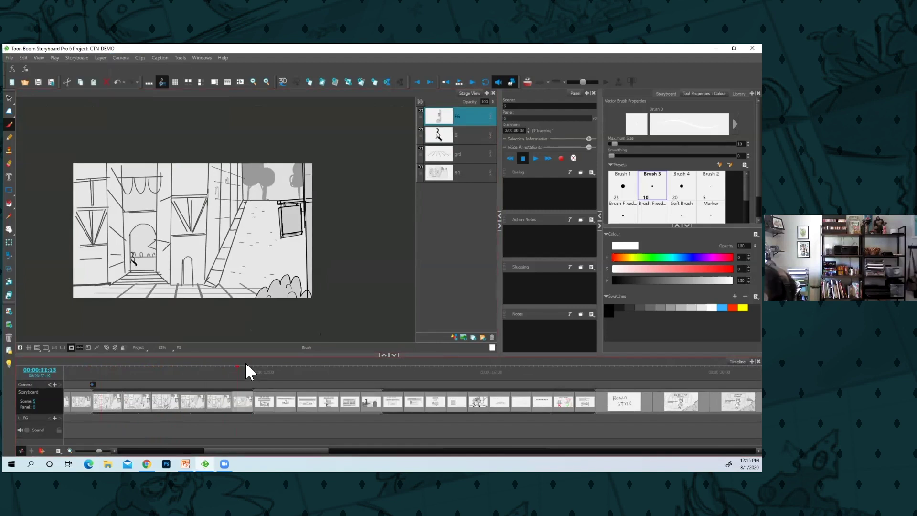
pyautogui.click(117, 58)
pyautogui.click(198, 106)
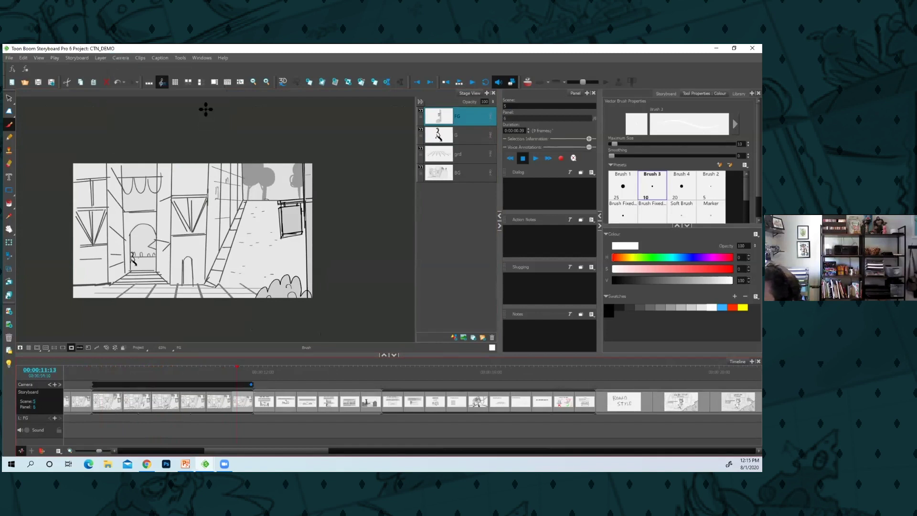
# Reframe the starting camera of scene 5 tightly around the character in front of the trees in panel 1.
pyautogui.moveTo(216, 371); pyautogui.dragTo(109, 371)
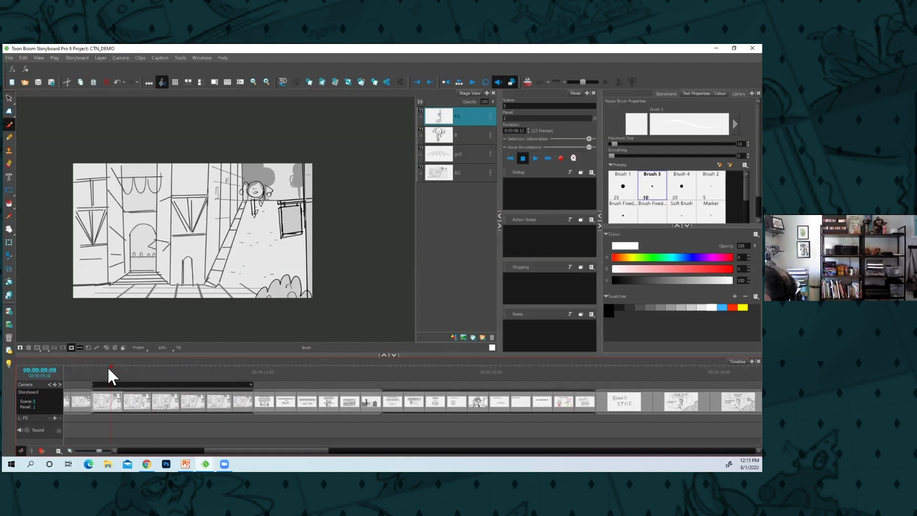
pyautogui.click(10, 258)
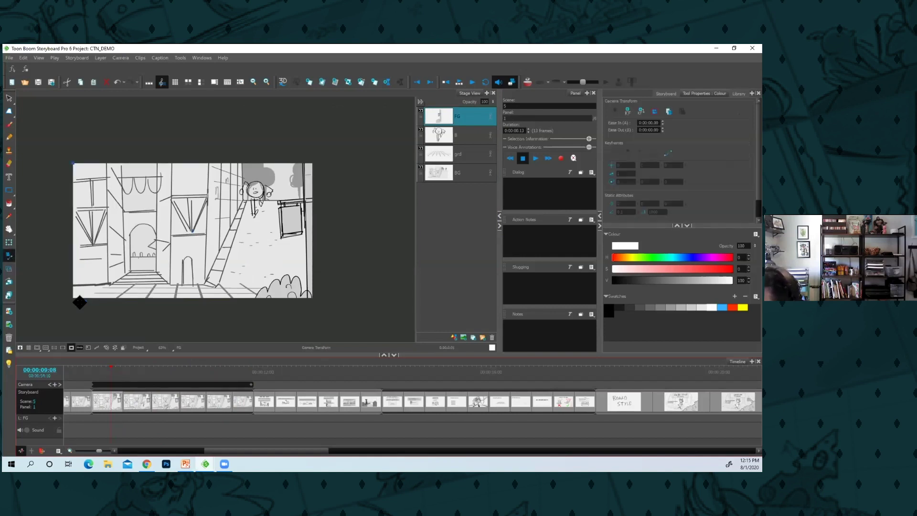
pyautogui.moveTo(72, 163); pyautogui.dragTo(283, 170)
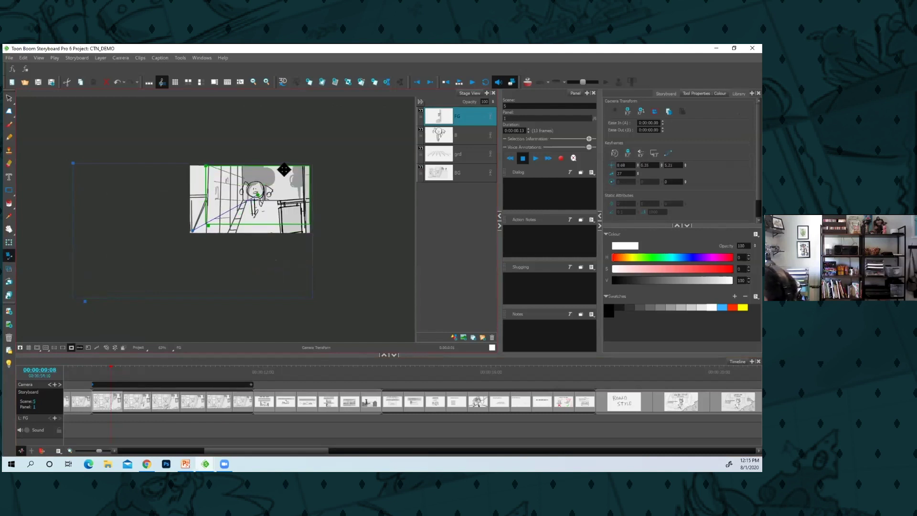
# Reframe the ending camera of scene 5 tightly around the small character at the archway.
pyautogui.moveTo(108, 369); pyautogui.dragTo(251, 370)
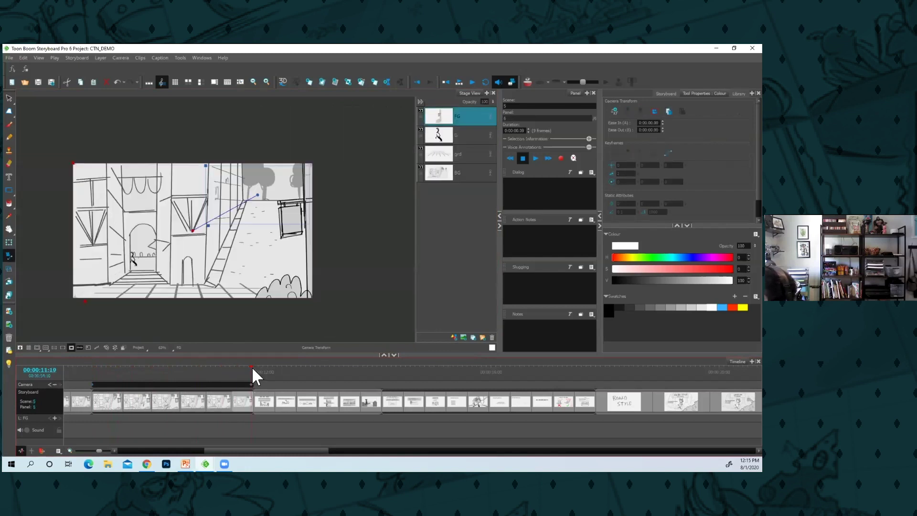
pyautogui.moveTo(98, 180); pyautogui.dragTo(167, 217)
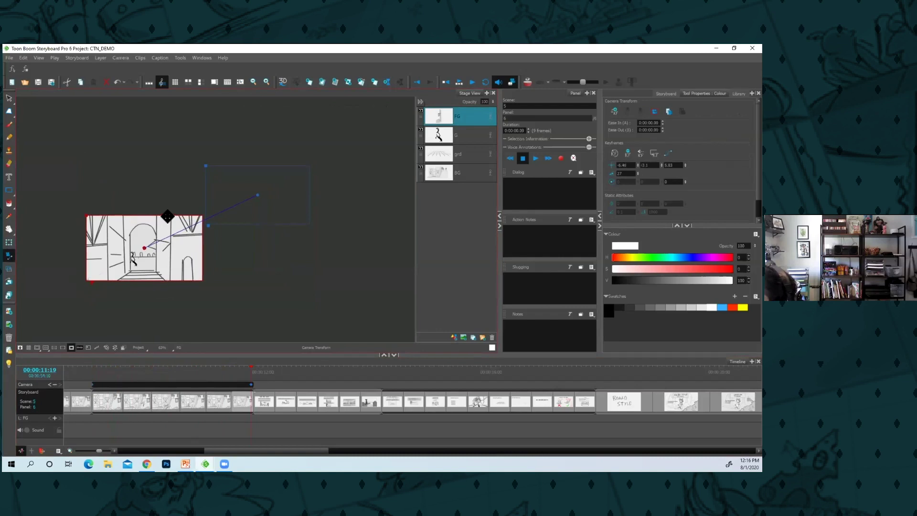
# Bend the scene 5 camera path into a downward curve at panel 4 and play the scene from its start.
pyautogui.moveTo(102, 375)
pyautogui.mouseDown()
pyautogui.moveTo(250, 370)
pyautogui.moveTo(111, 369)
pyautogui.mouseUp()
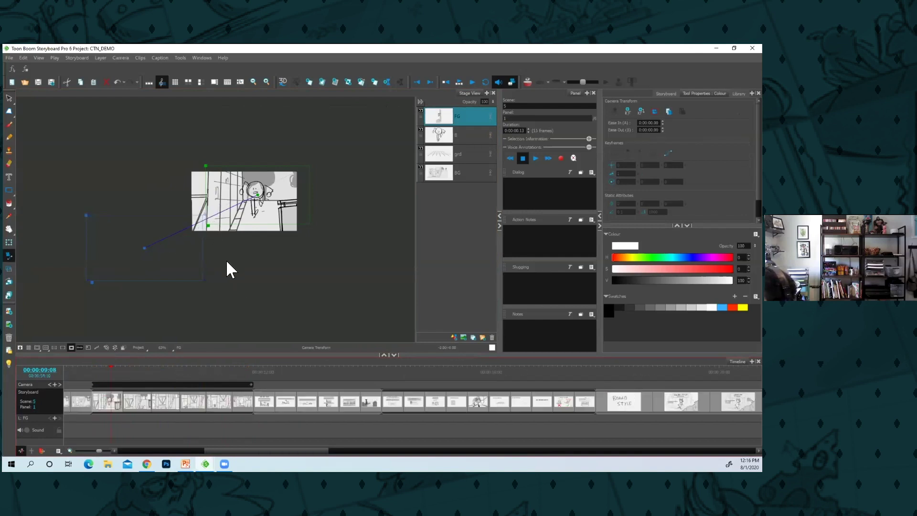
pyautogui.moveTo(113, 367); pyautogui.dragTo(182, 370)
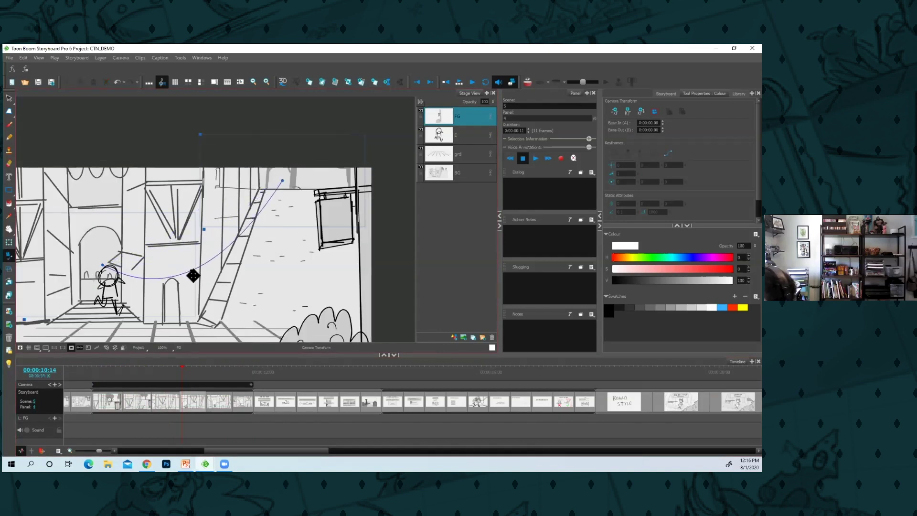
pyautogui.moveTo(193, 276); pyautogui.dragTo(193, 279)
pyautogui.moveTo(99, 366)
pyautogui.mouseDown()
pyautogui.moveTo(251, 359)
pyautogui.moveTo(101, 367)
pyautogui.mouseUp()
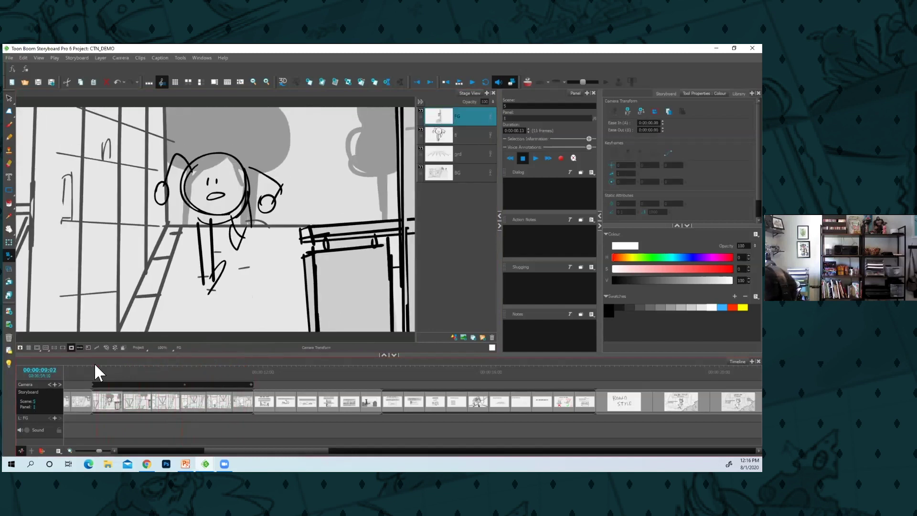
pyautogui.click(473, 82)
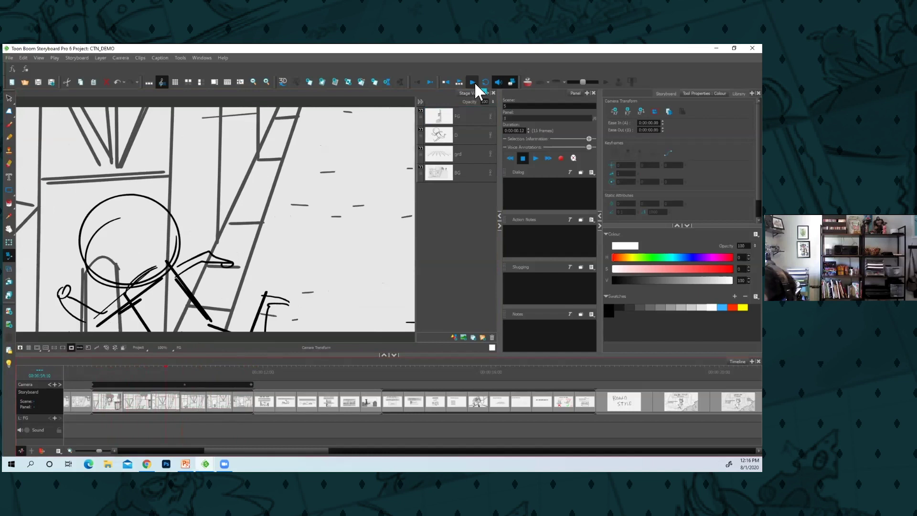
# Move the ending camera keyframe earlier, into panel 5 of scene 5, and bend the camera path downward at panel 3.
pyautogui.click(239, 368)
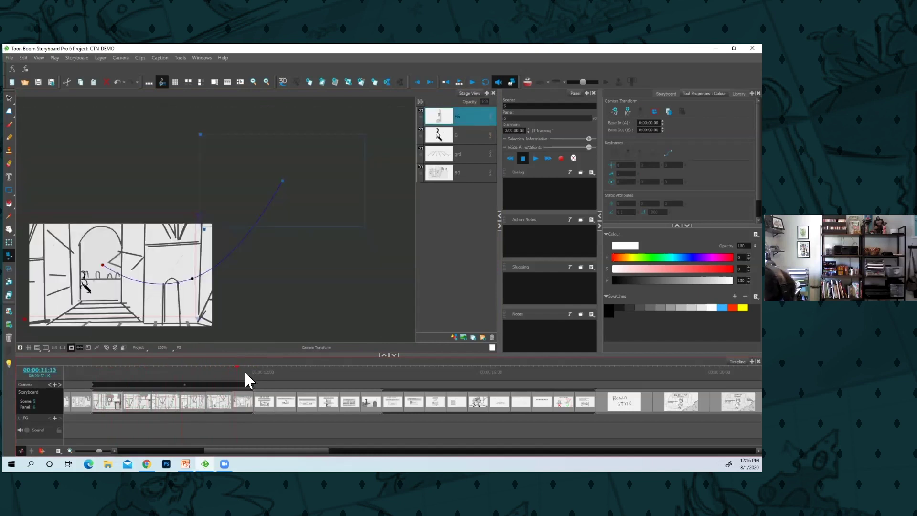
pyautogui.moveTo(230, 376)
pyautogui.mouseDown()
pyautogui.moveTo(242, 377)
pyautogui.moveTo(205, 381)
pyautogui.moveTo(258, 378)
pyautogui.moveTo(245, 385)
pyautogui.mouseUp()
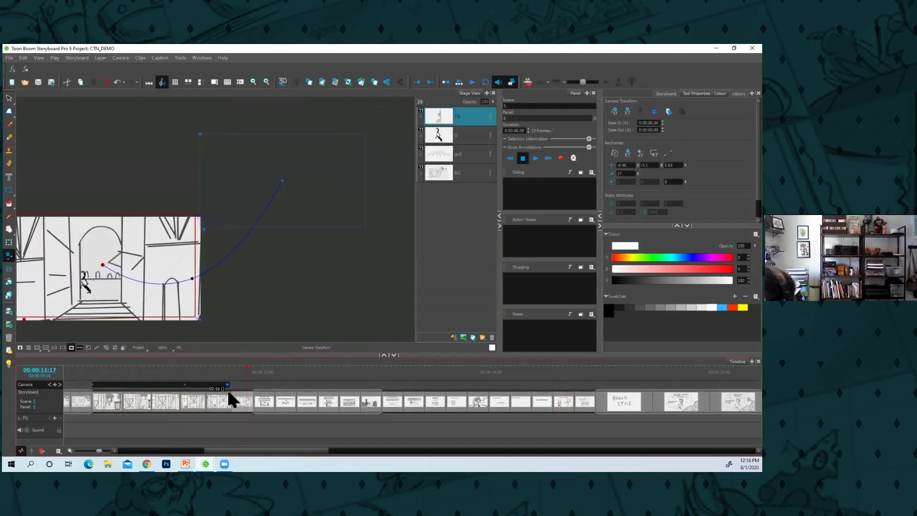
pyautogui.click(218, 368)
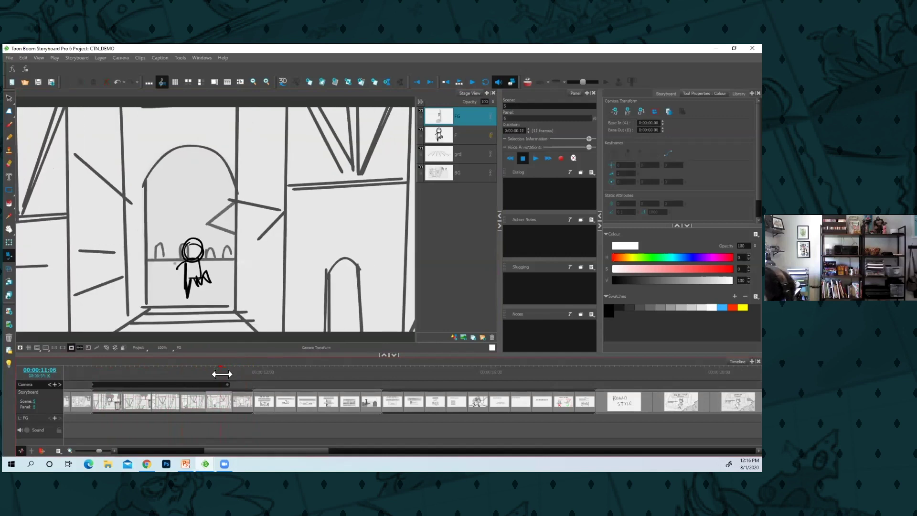
pyautogui.moveTo(222, 374); pyautogui.dragTo(164, 373)
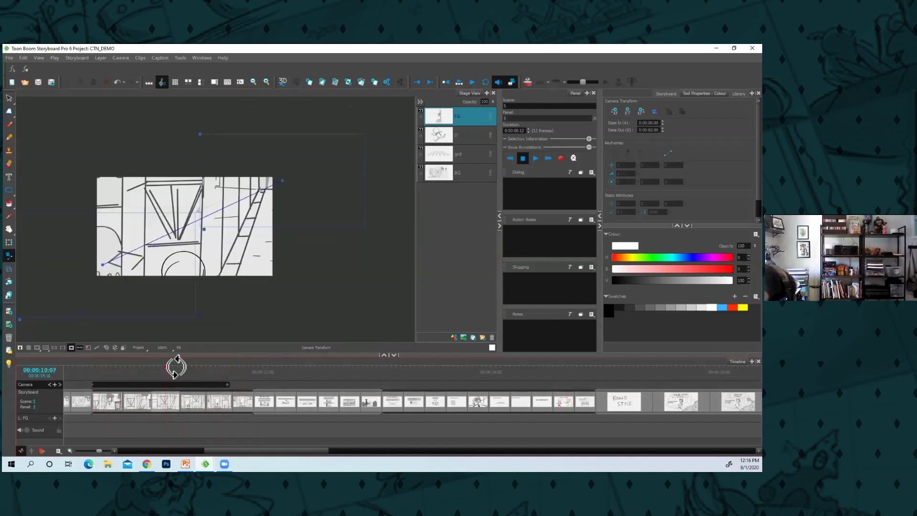
pyautogui.moveTo(188, 223); pyautogui.dragTo(205, 271)
# Play scene 5 from its start and step through its panels to review the adjusted camera move.
pyautogui.moveTo(104, 371); pyautogui.dragTo(222, 349)
pyautogui.click(99, 368)
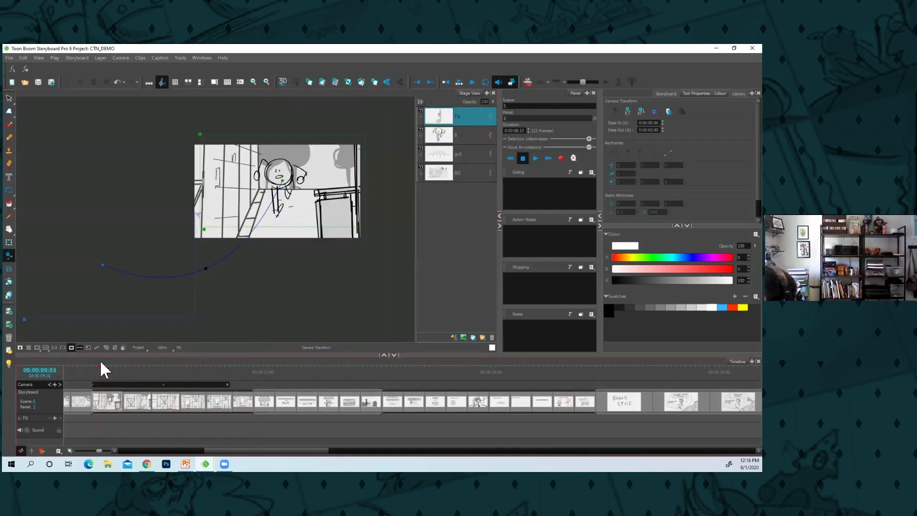
pyautogui.click(468, 82)
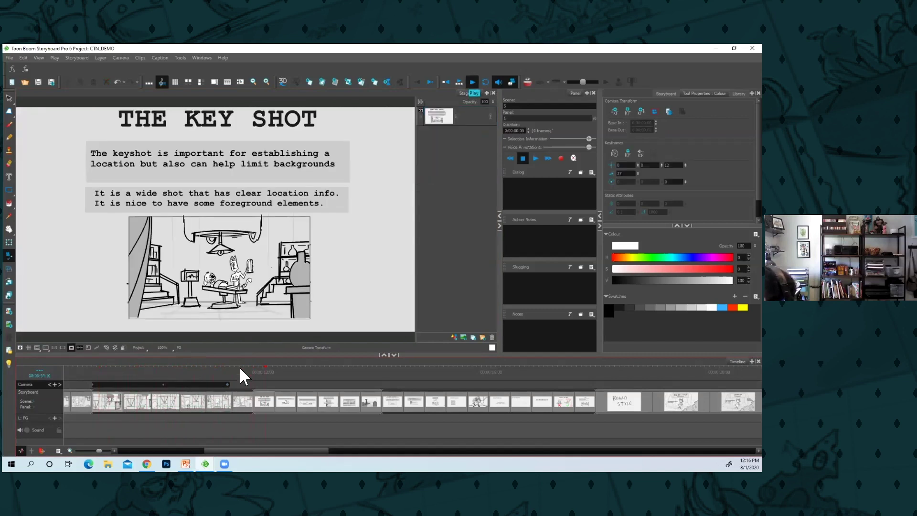
pyautogui.click(240, 365)
pyautogui.press('Left')
pyautogui.press('Left')
pyautogui.press('Left')
pyautogui.press('Left')
pyautogui.press('Left')
pyautogui.press('Left')
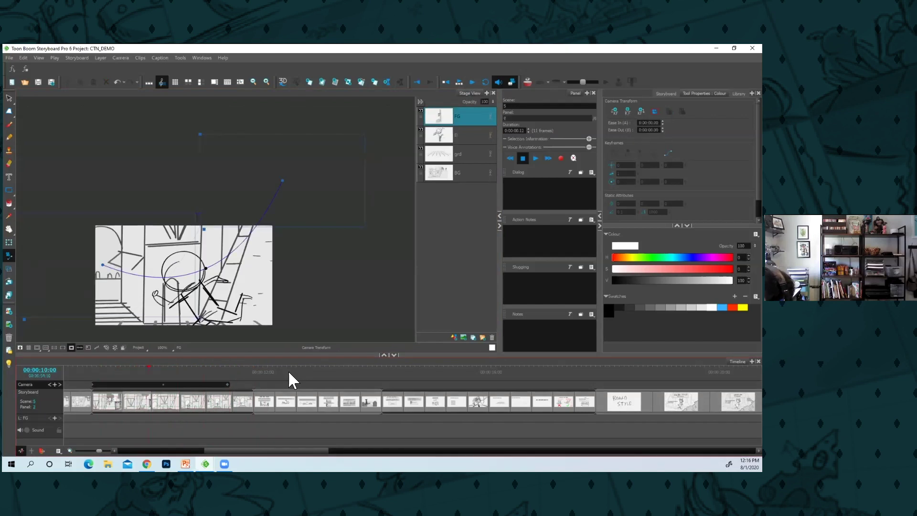
pyautogui.press('Right')
pyautogui.press('Left')
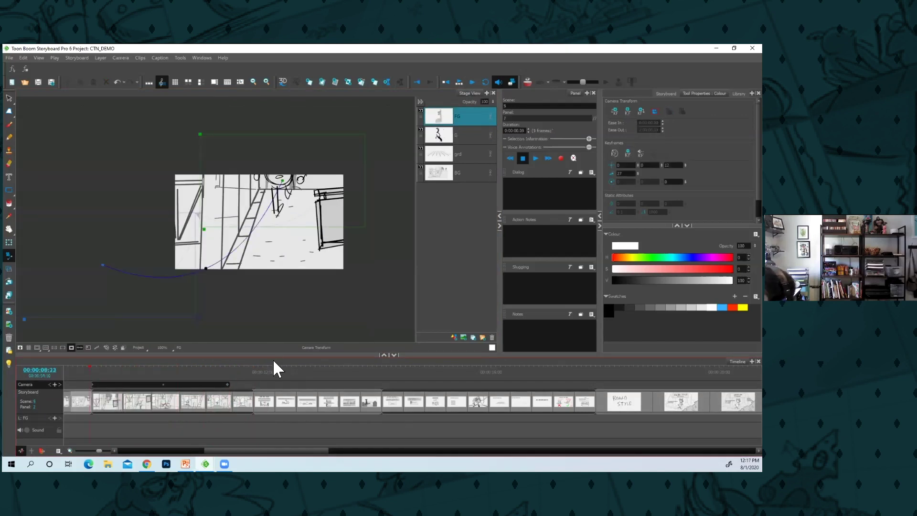
# Turn off the camera mask and step through the scene 5 panels to examine the whole layout with the camera path.
pyautogui.click(71, 348)
pyautogui.press('1')
pyautogui.press('Right')
pyautogui.press('Right')
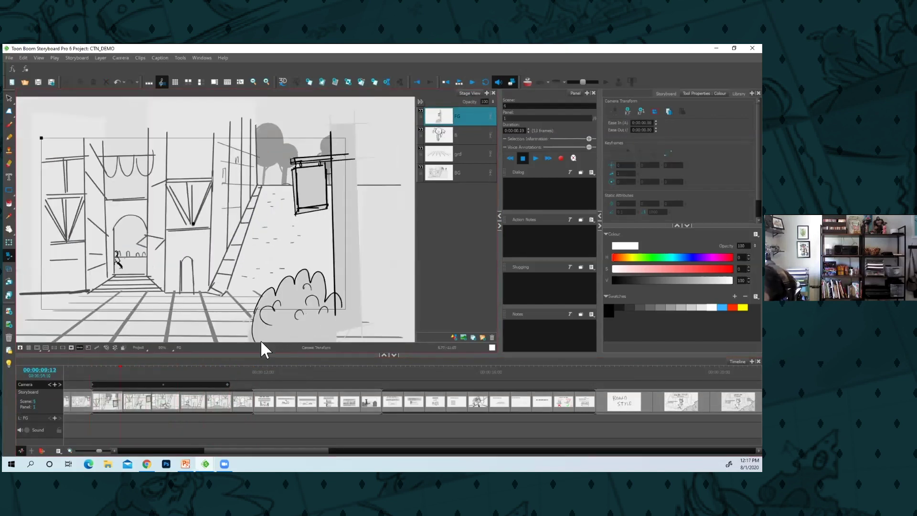
pyautogui.press('.')
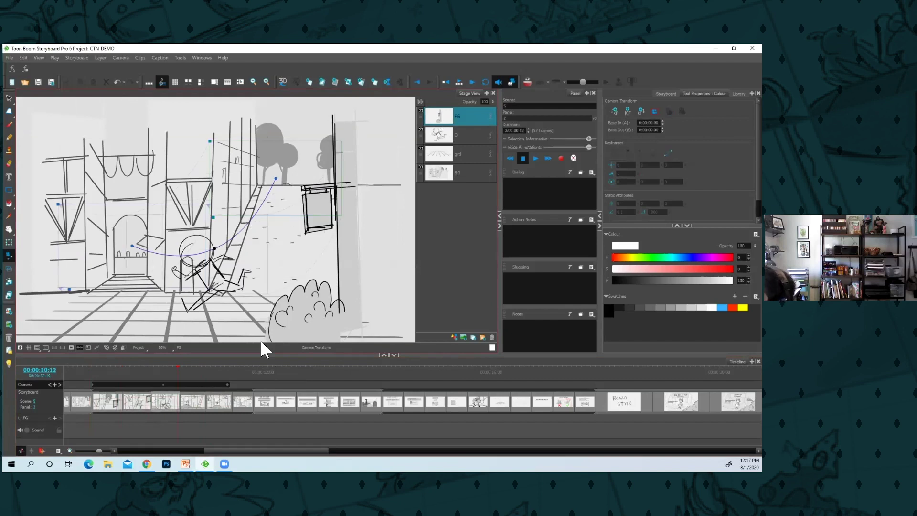
pyautogui.press('.')
# Go to the first panel of scene 5 and open the image import dialog.
pyautogui.click(174, 402)
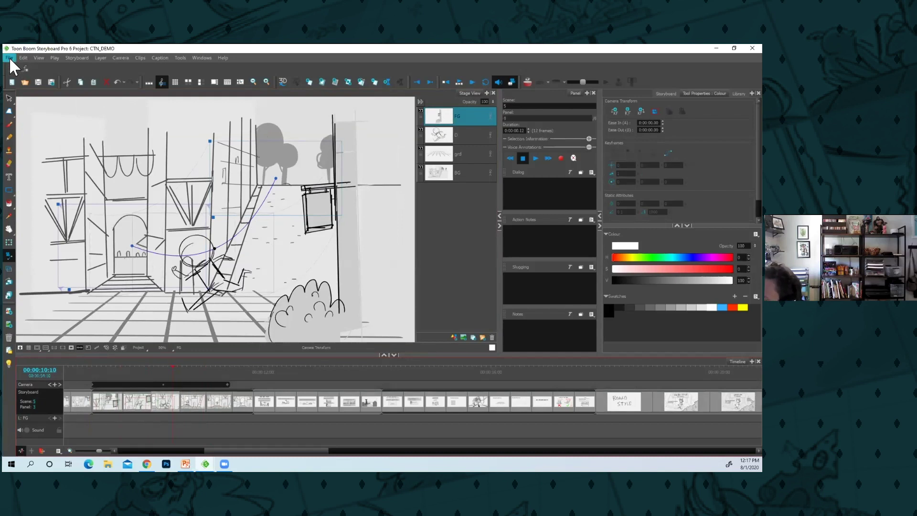
pyautogui.click(89, 400)
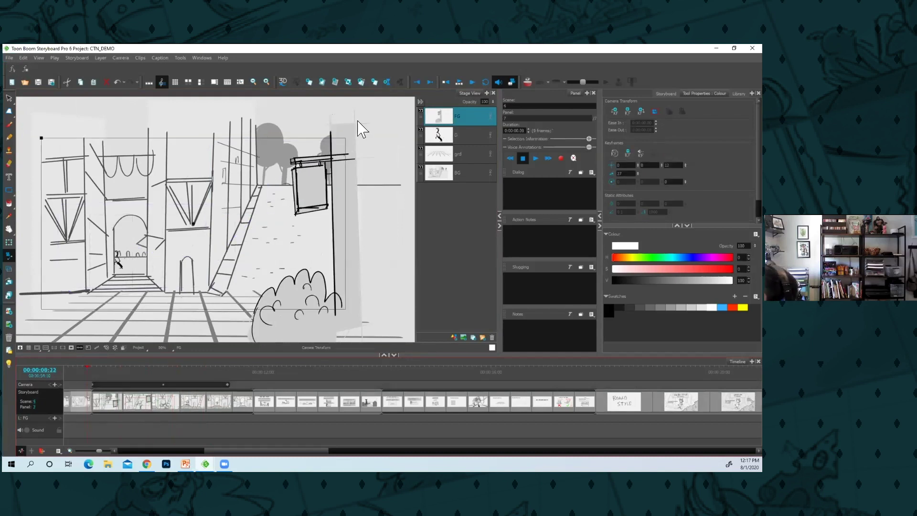
pyautogui.press('Right')
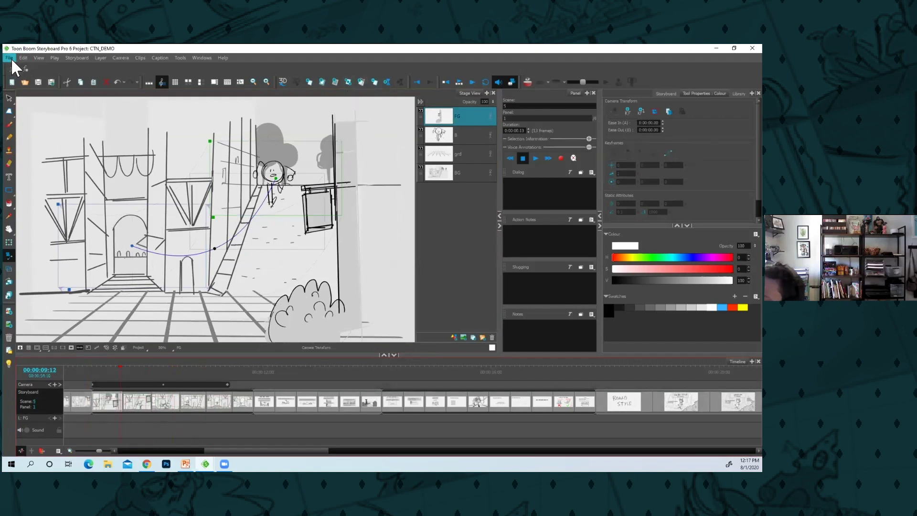
pyautogui.click(10, 58)
pyautogui.press('Right')
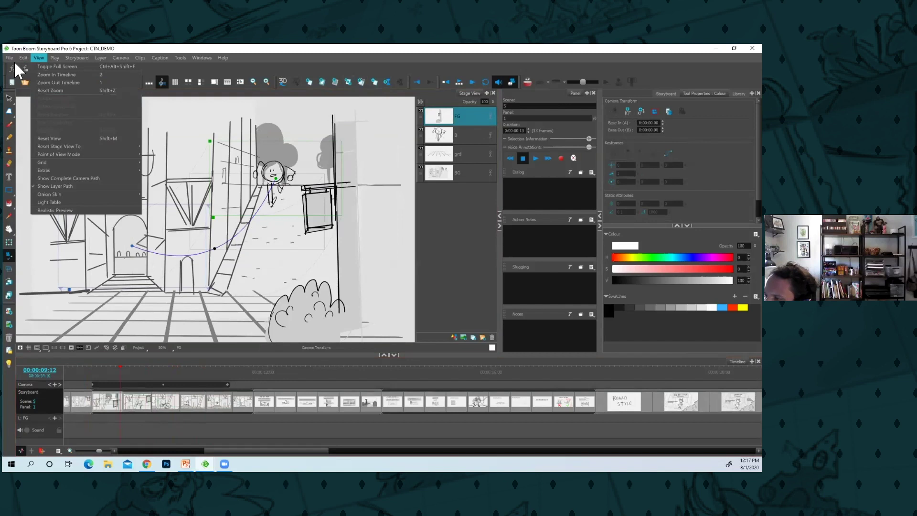
pyautogui.moveTo(10, 57)
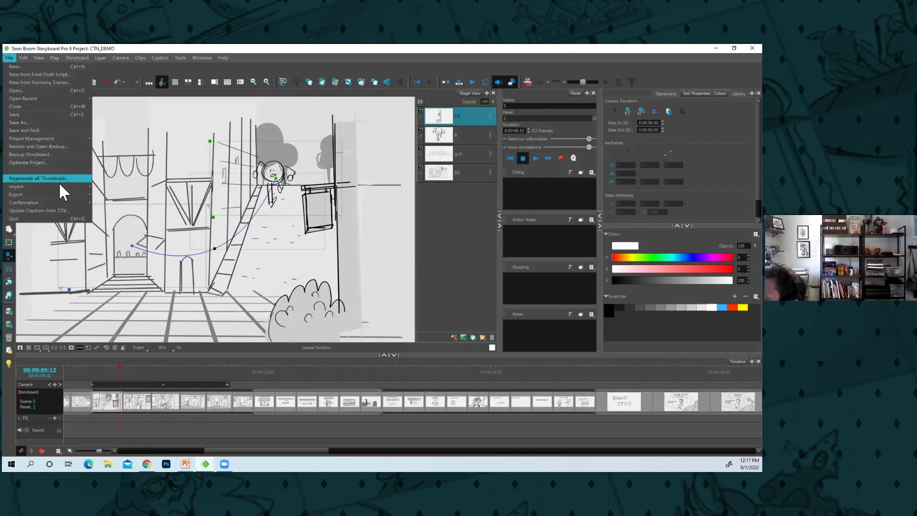
pyautogui.moveTo(61, 185)
pyautogui.click(118, 195)
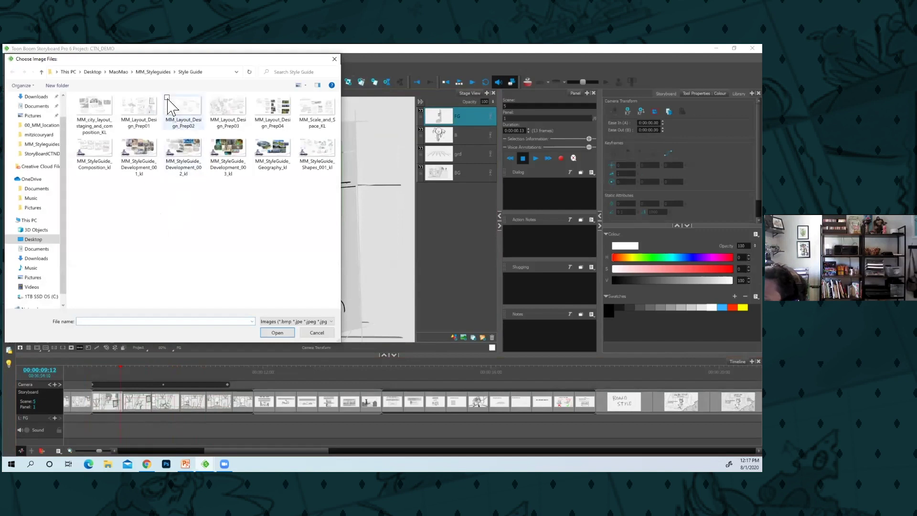
# Import the character model sheet MM000_CH_A000_MAO_MAO_V33_PS from the MaoMao folder 00_MM_Char_Designs as a new layer.
pyautogui.click(155, 75)
pyautogui.click(118, 73)
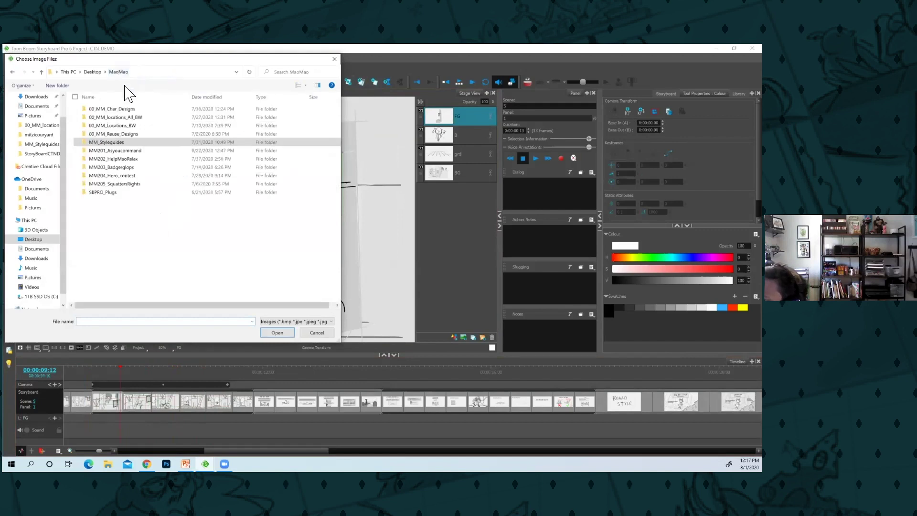
pyautogui.doubleClick(126, 110)
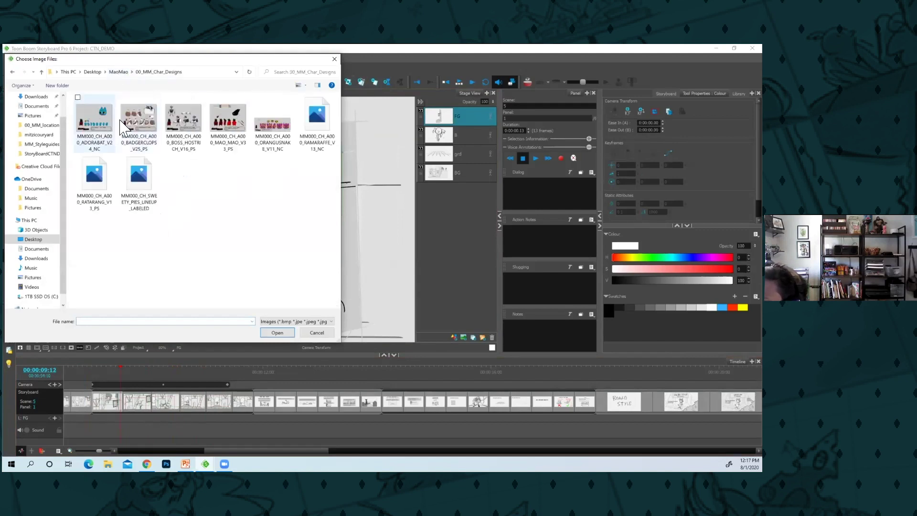
pyautogui.click(135, 125)
pyautogui.click(225, 122)
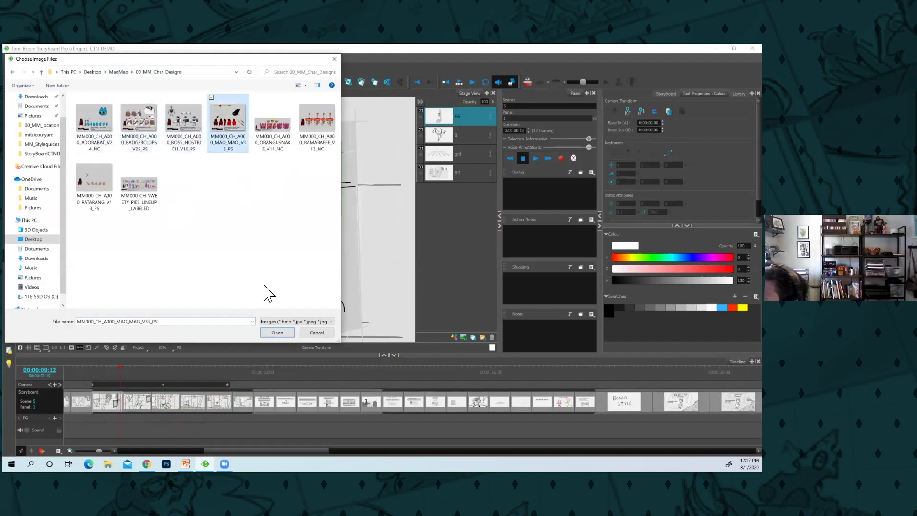
pyautogui.click(276, 334)
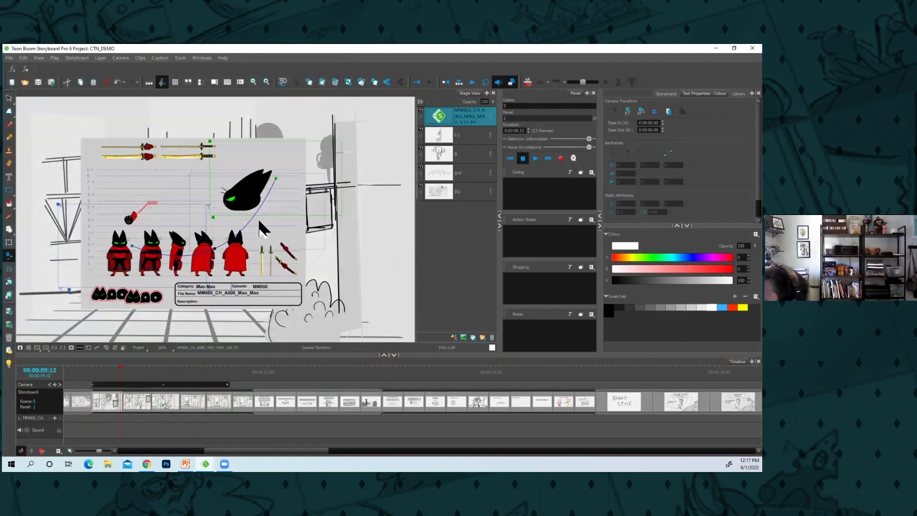
# Move the imported Mao Mao model sheet outside the camera frame, beside the street layout.
pyautogui.hotkey('alt', 's')
pyautogui.moveTo(271, 241); pyautogui.dragTo(403, 219)
pyautogui.moveTo(211, 228); pyautogui.dragTo(97, 223)
pyautogui.moveTo(256, 217); pyautogui.dragTo(287, 206)
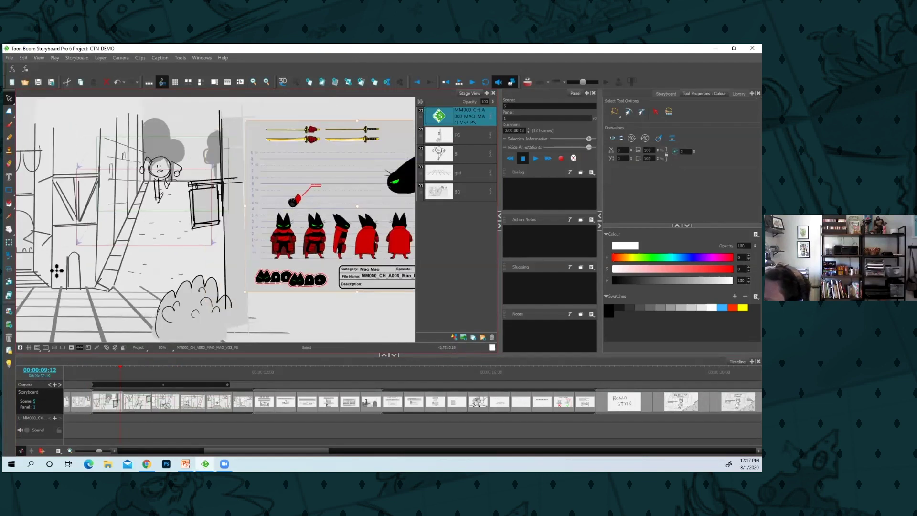
# Activate the Brush and turn on the light table to view the model sheet alongside the faded street drawing.
pyautogui.hotkey('alt', 'b')
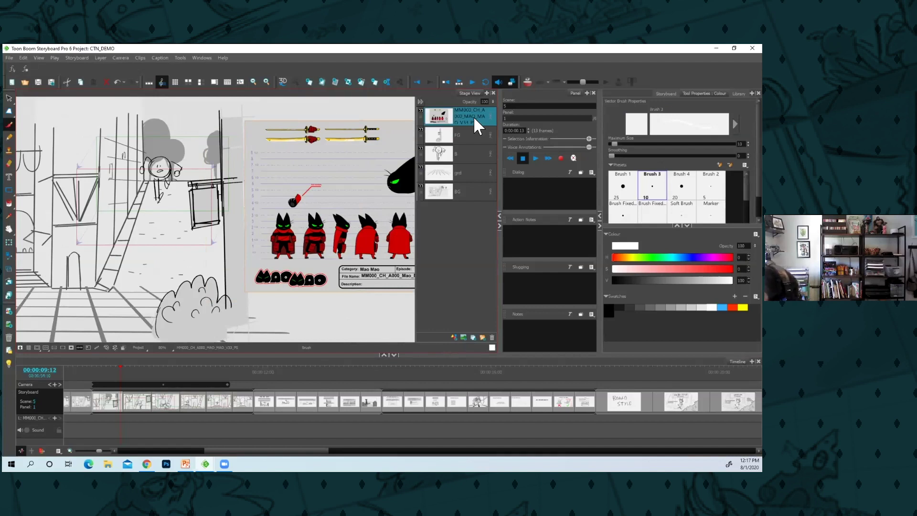
pyautogui.scroll(5, 211, 262)
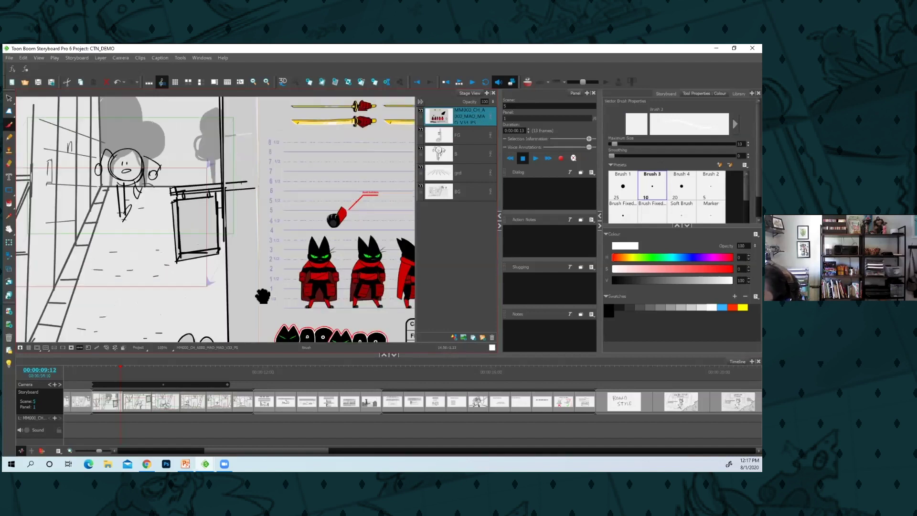
pyautogui.scroll(1, 201, 297)
pyautogui.moveTo(262, 296)
pyautogui.mouseDown()
pyautogui.moveTo(342, 301)
pyautogui.moveTo(160, 290)
pyautogui.mouseUp()
pyautogui.click(9, 364)
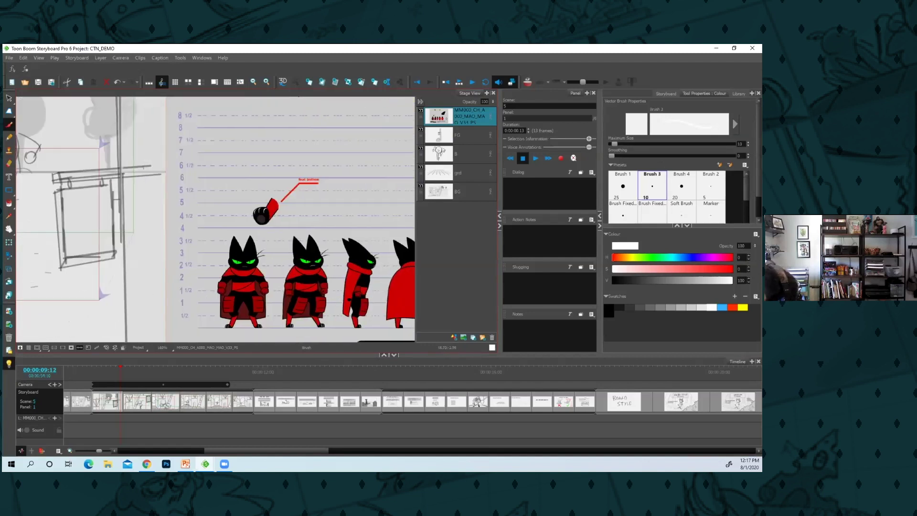
pyautogui.scroll(-6, 204, 289)
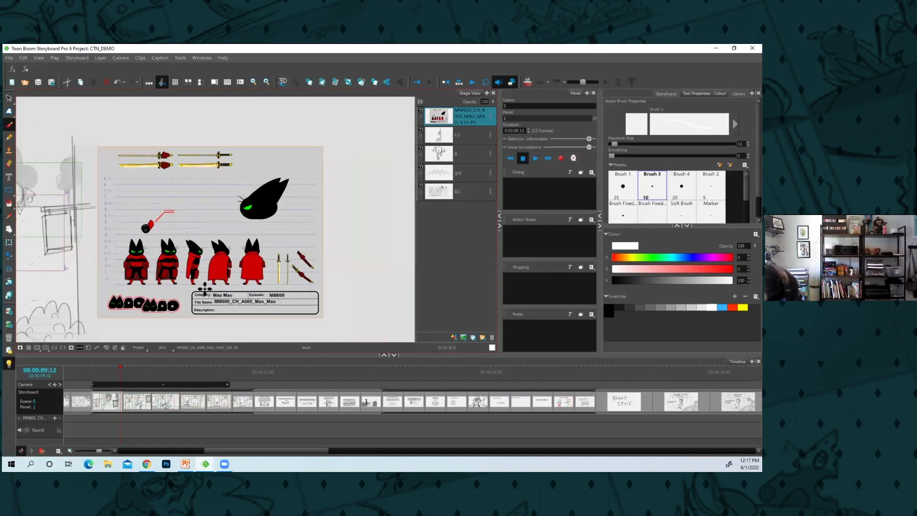
pyautogui.moveTo(197, 282); pyautogui.dragTo(342, 293)
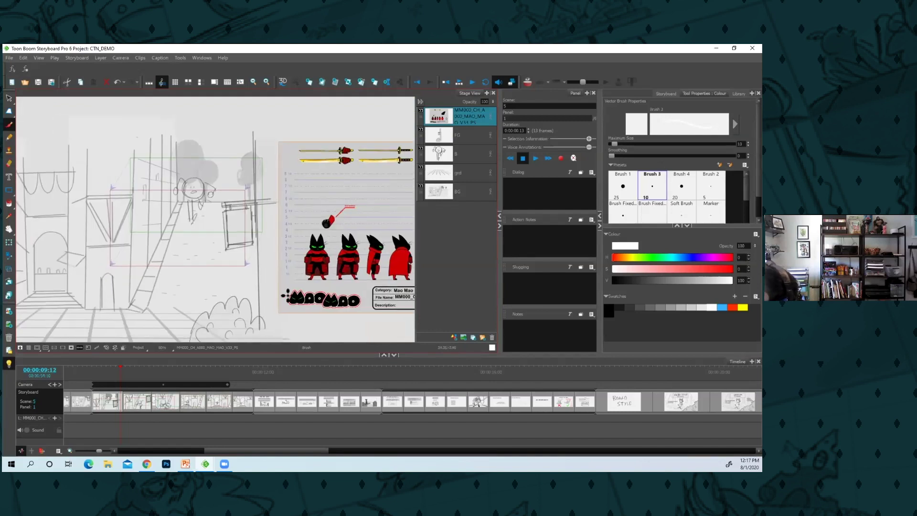
# Select the FG layer and step through the scene 5 panels to check where the model sheet appears.
pyautogui.hotkey('ctrl', 'z')
pyautogui.hotkey('ctrl', 'shift', 'z')
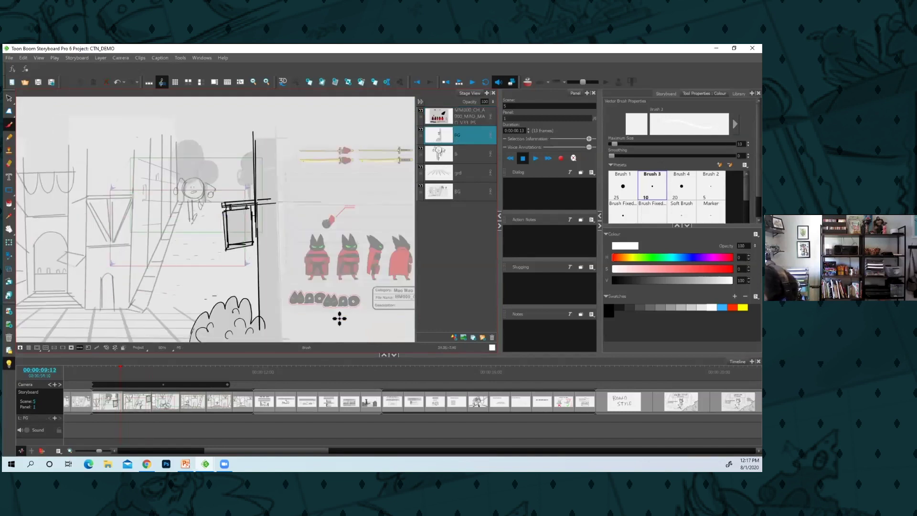
pyautogui.press('Right')
pyautogui.press('Right')
pyautogui.press('Right')
pyautogui.press('Right')
pyautogui.press('Right')
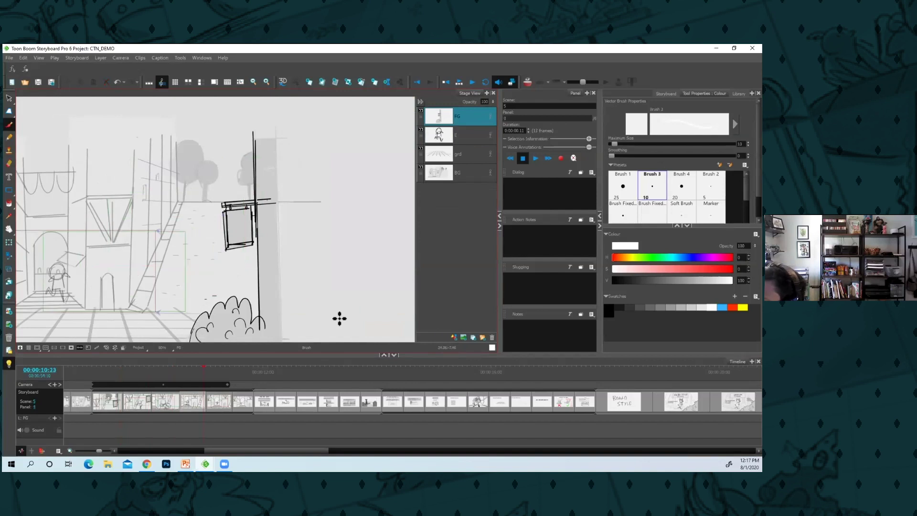